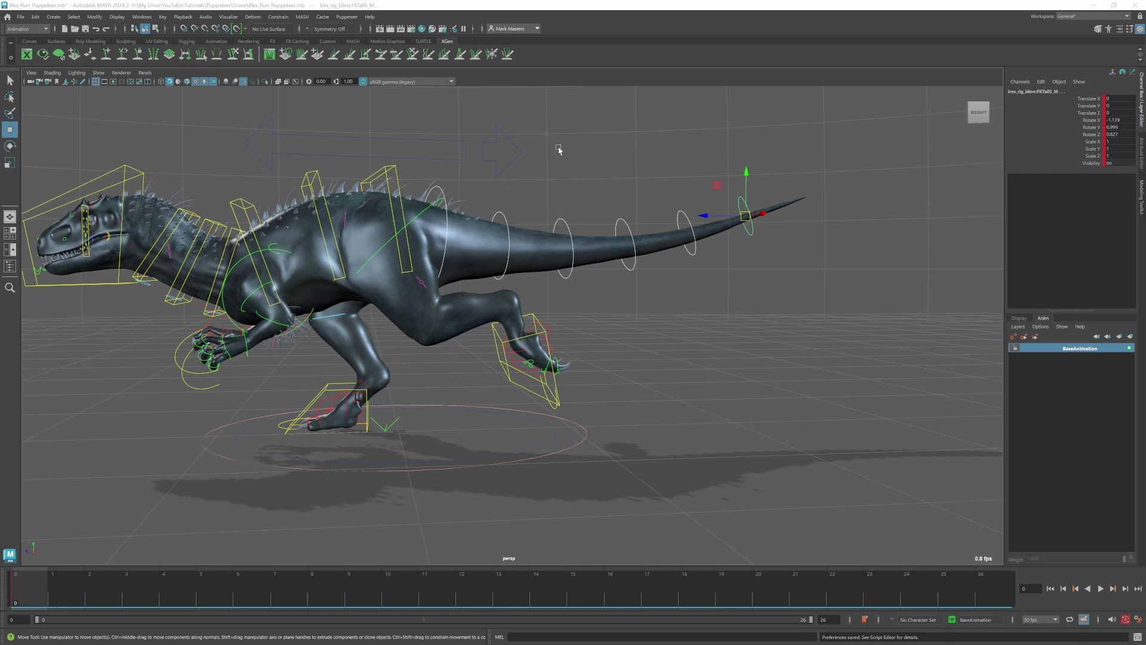
# Step: Zoom the perspective view in on the I-Rex run rig
pyautogui.scroll(4, 519, 197)
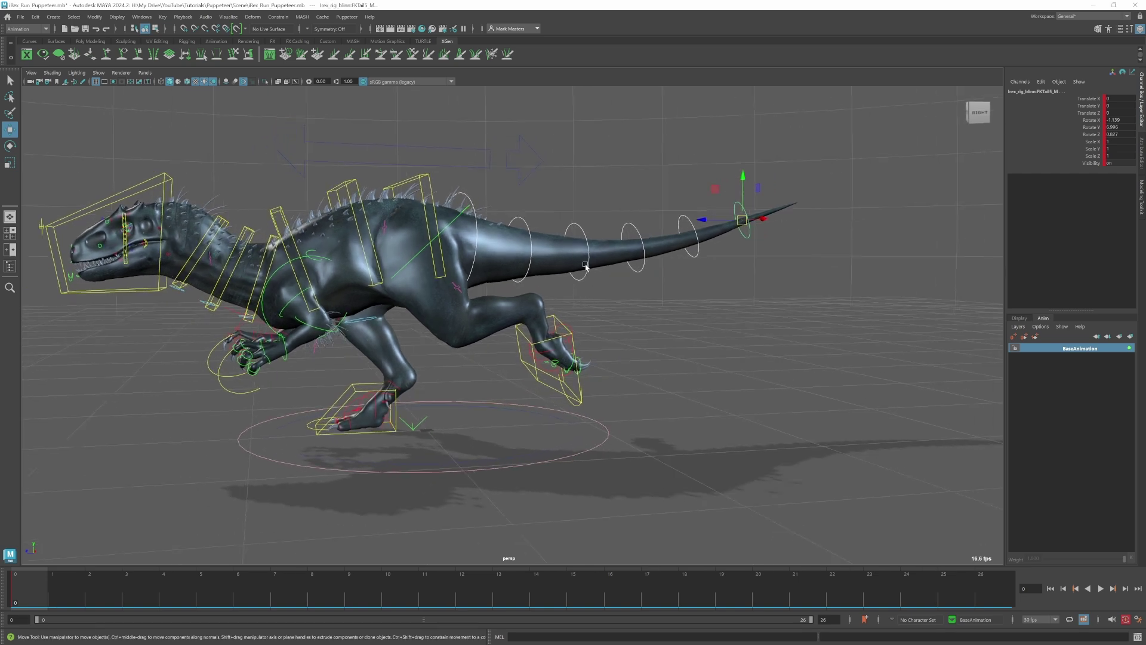
pyautogui.scroll(2, 588, 262)
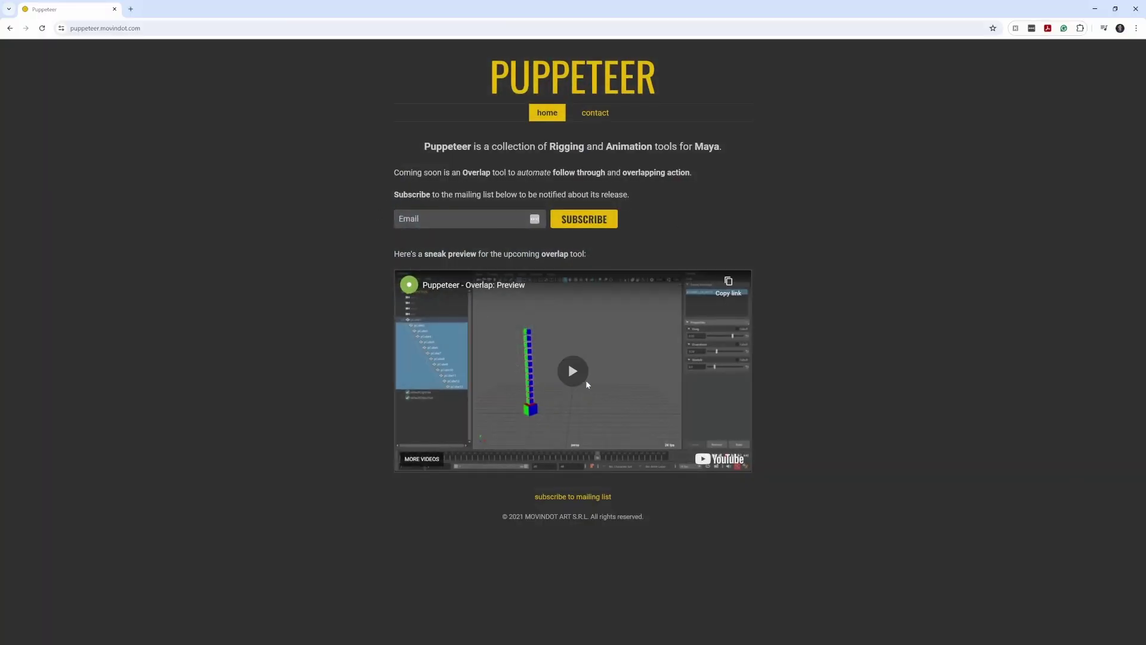
# Step: Play the embedded Overlap sneak-preview video on the Puppeteer page
pyautogui.click(586, 379)
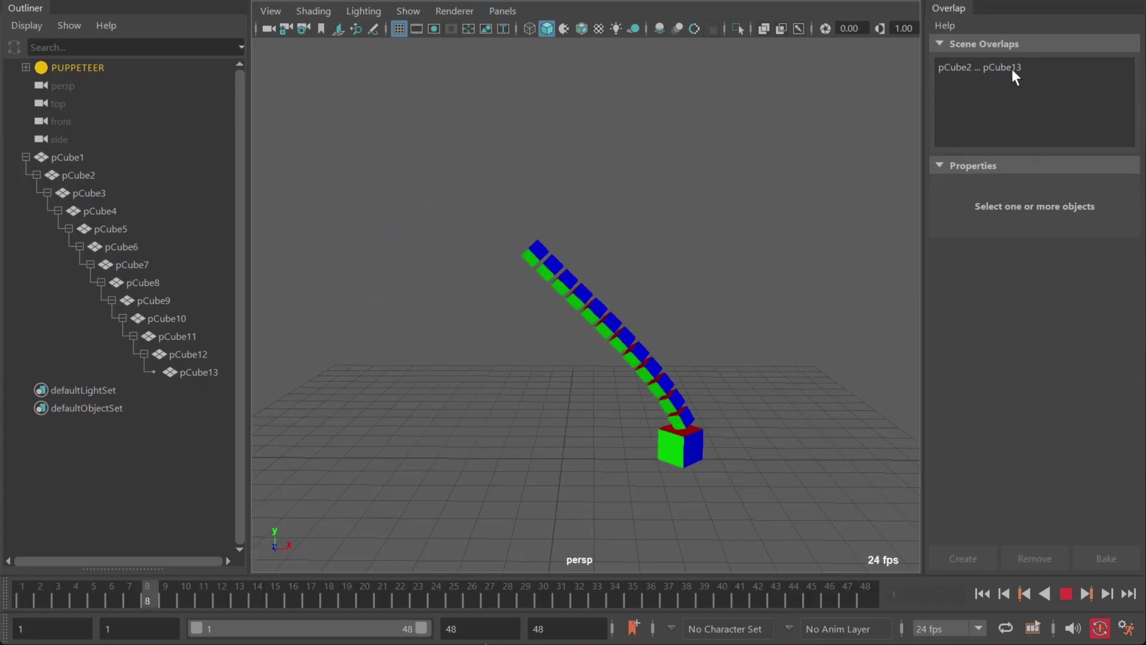
pyautogui.click(1013, 67)
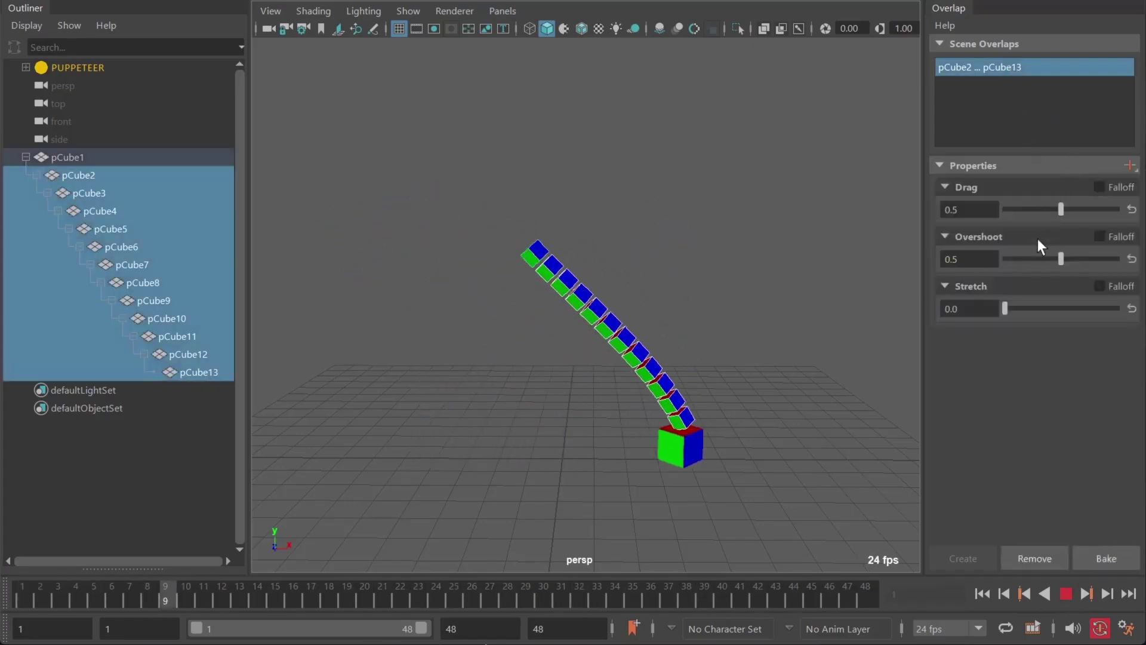
pyautogui.moveTo(1061, 209); pyautogui.dragTo(1084, 208)
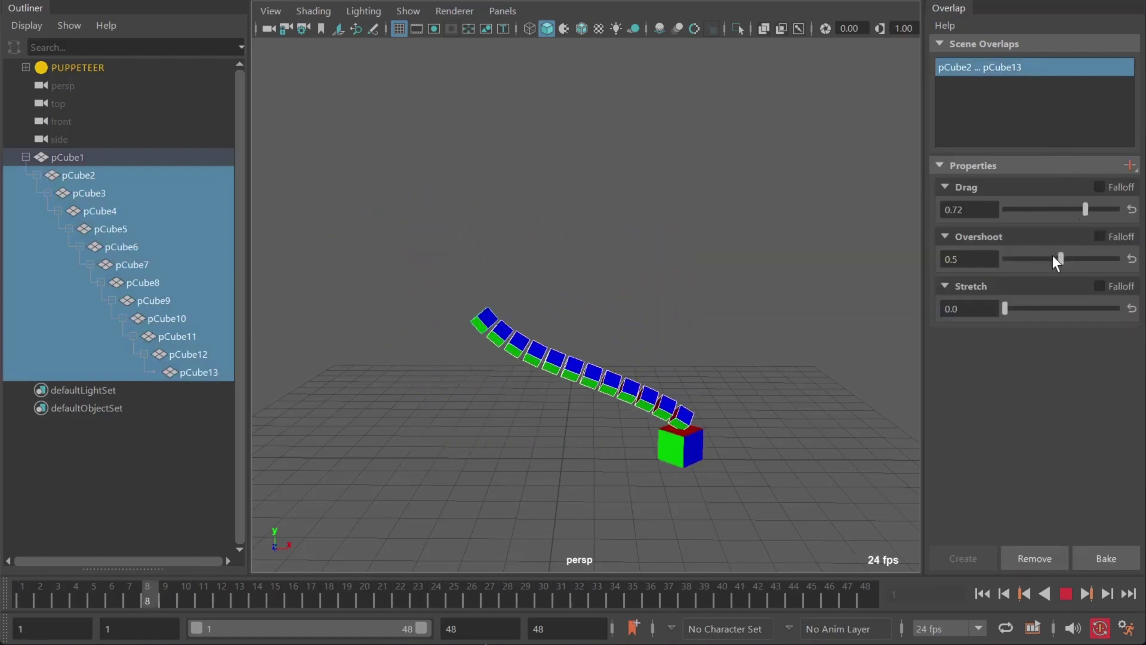
pyautogui.moveTo(1052, 256); pyautogui.dragTo(1006, 258)
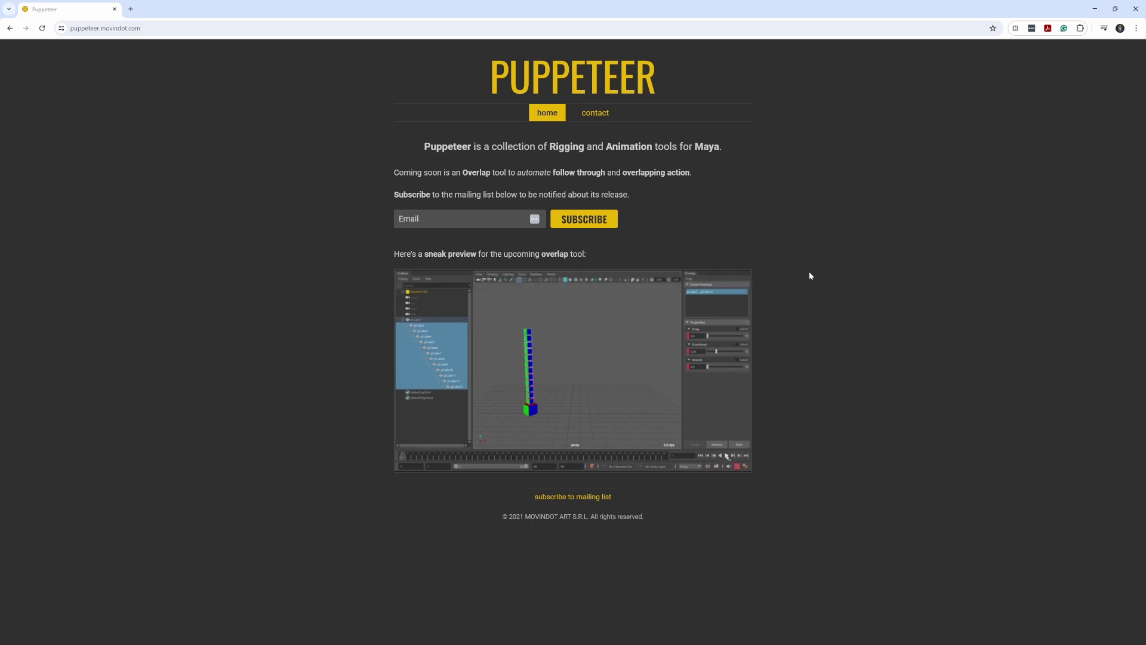
# Step: Back in Maya, play the I-Rex run cycle, stop it, and return to frame 0
pyautogui.click(1096, 11)
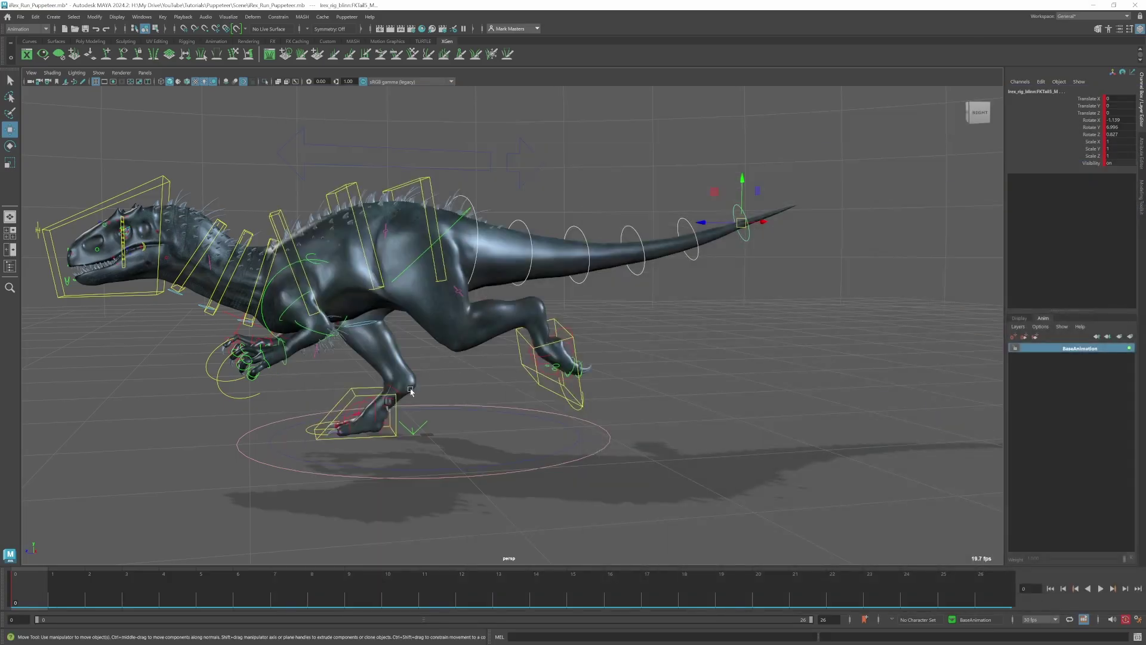
pyautogui.keyDown('alt'); pyautogui.moveTo(691, 358); pyautogui.dragTo(684, 357); pyautogui.keyUp('alt')
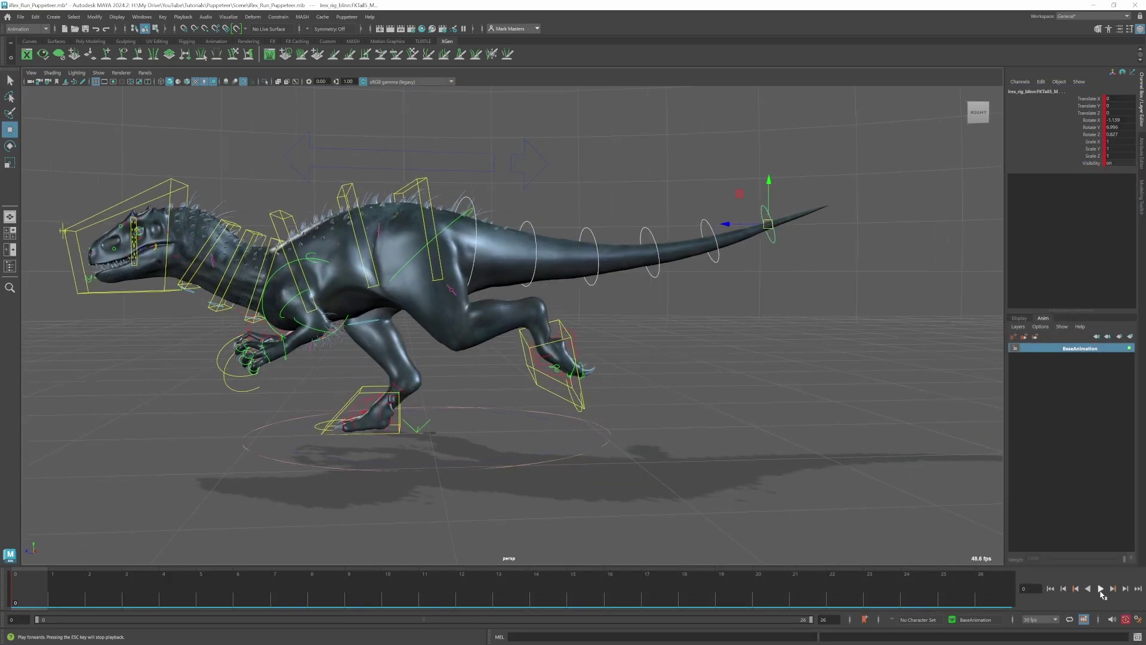
pyautogui.click(1100, 589)
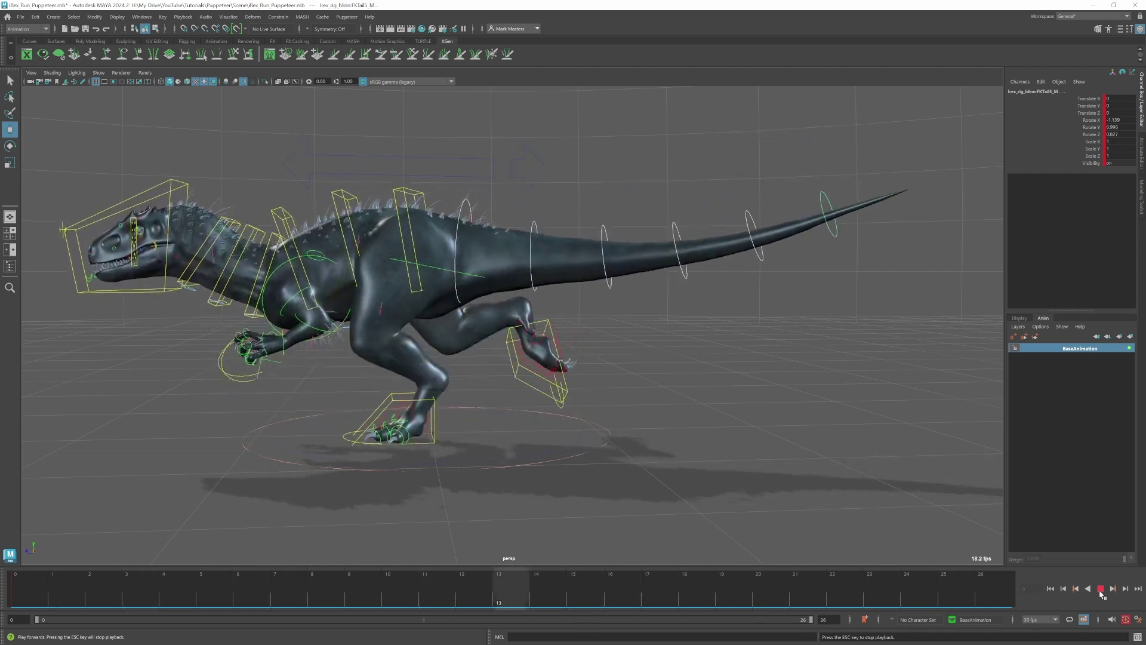
pyautogui.click(1100, 589)
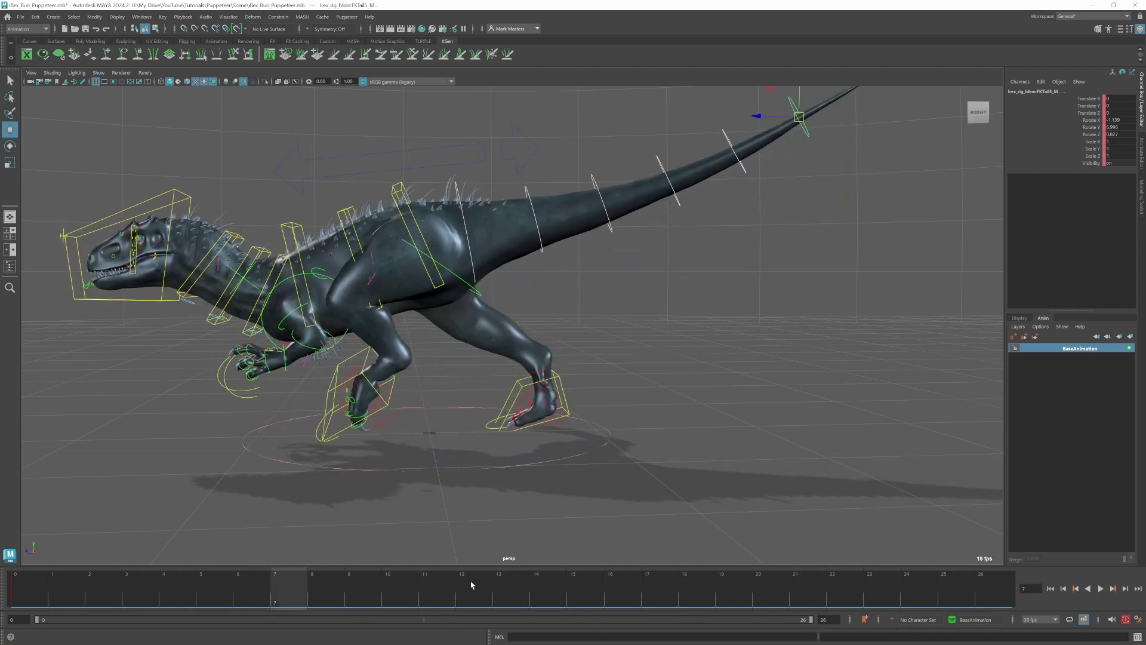
pyautogui.hotkey('alt', 'shift', 'v')
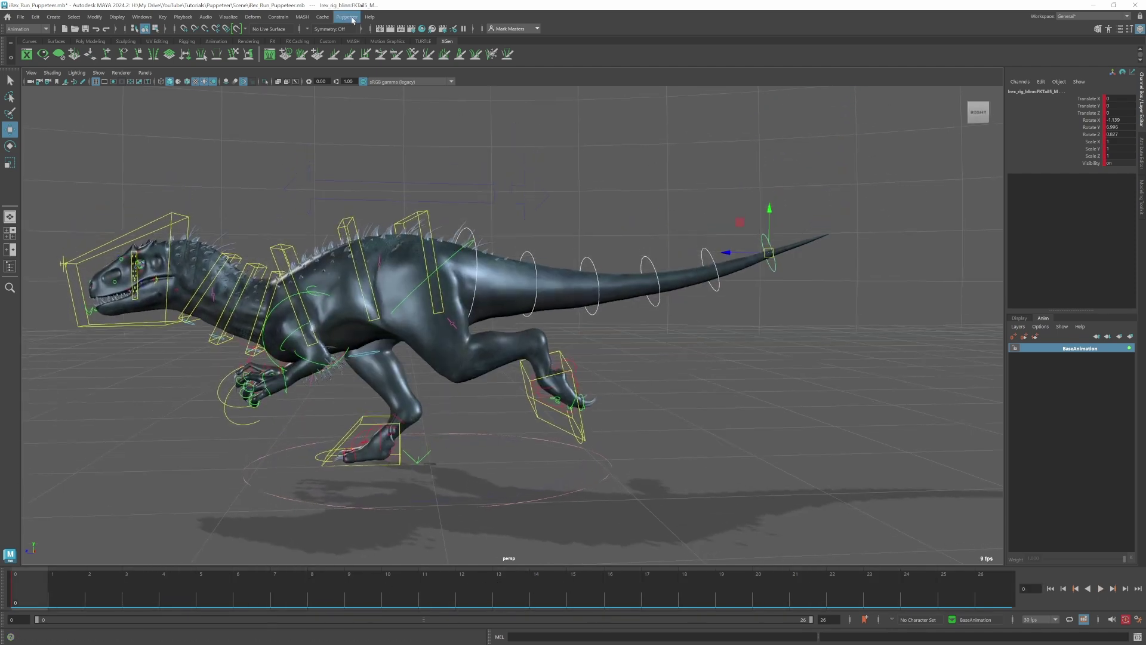
# Step: Open Puppeteer's Overlap window and frame the dinosaur's tail
pyautogui.click(351, 19)
pyautogui.click(358, 42)
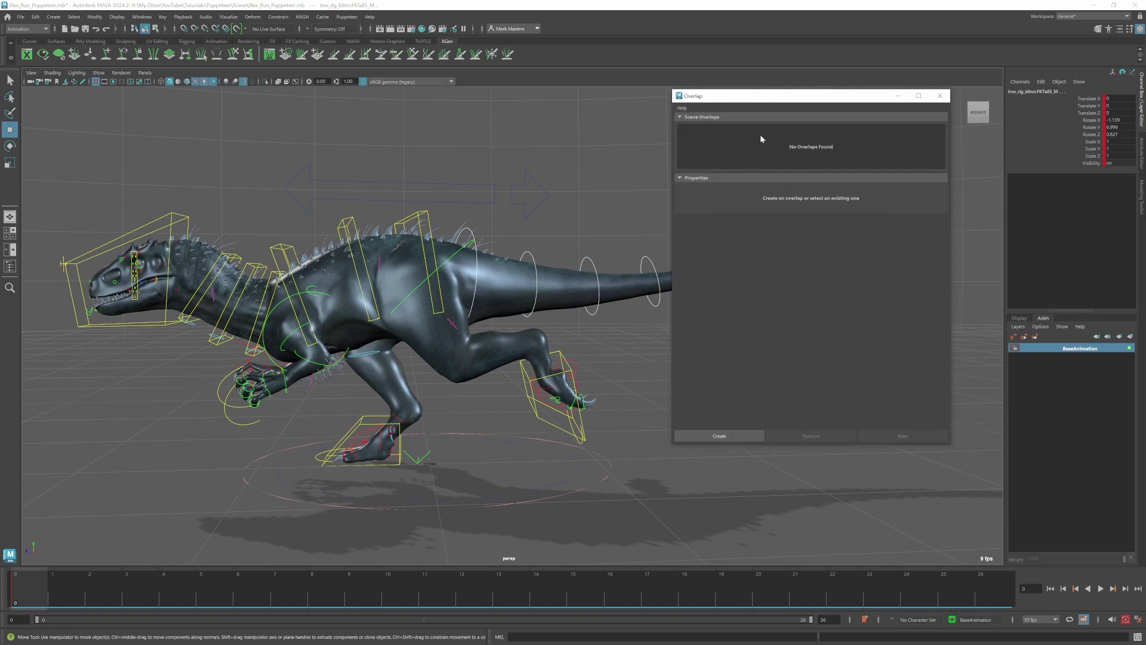
pyautogui.keyDown('alt'); pyautogui.moveTo(591, 169); pyautogui.dragTo(554, 110); pyautogui.keyUp('alt')
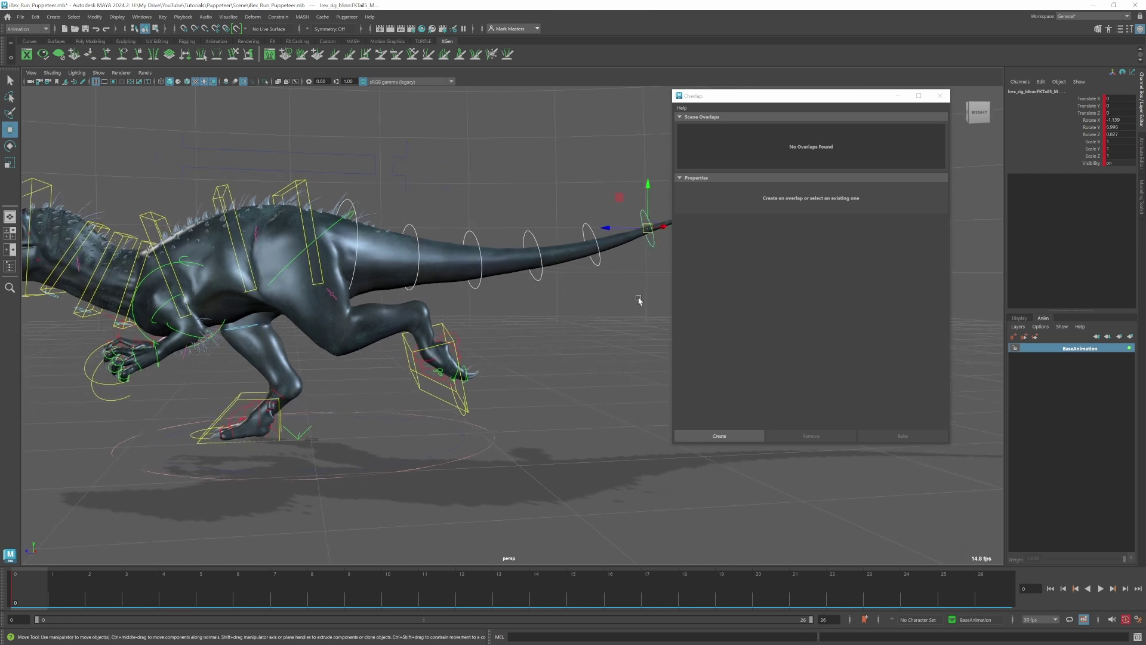
# Step: Select tail controls FKTail0_M through FKTail5_M and create an overlap on them
pyautogui.click(347, 203)
pyautogui.click(345, 206)
pyautogui.press('q')
pyautogui.click(356, 212)
pyautogui.click(355, 212)
pyautogui.click(470, 228)
pyautogui.click(534, 228)
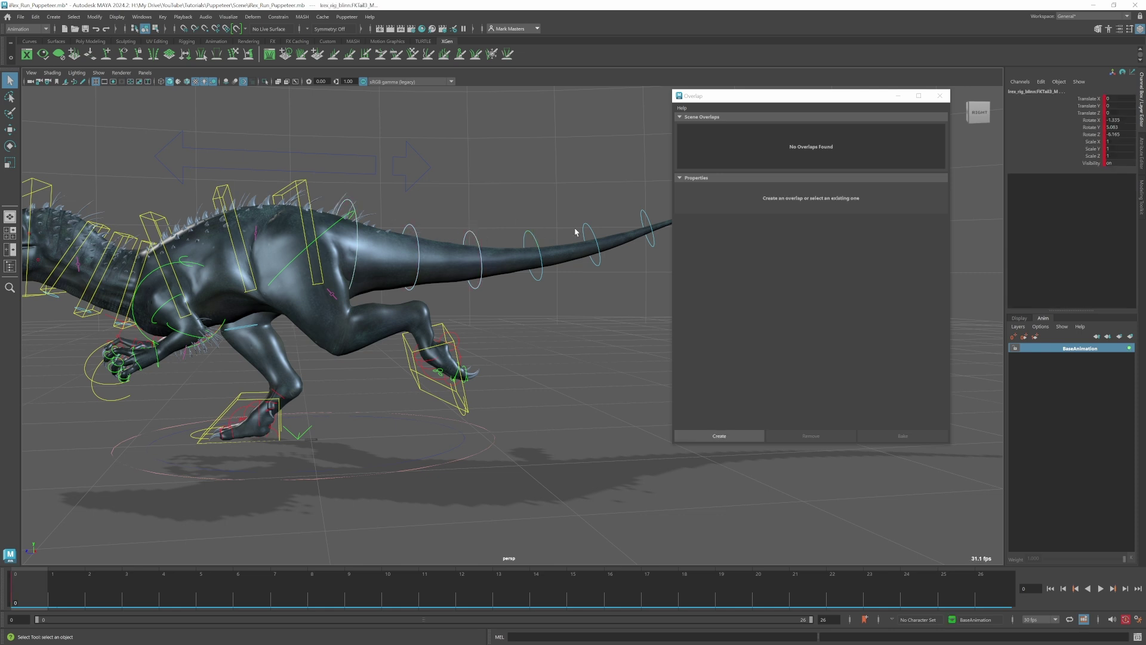
pyautogui.click(649, 223)
pyautogui.click(723, 437)
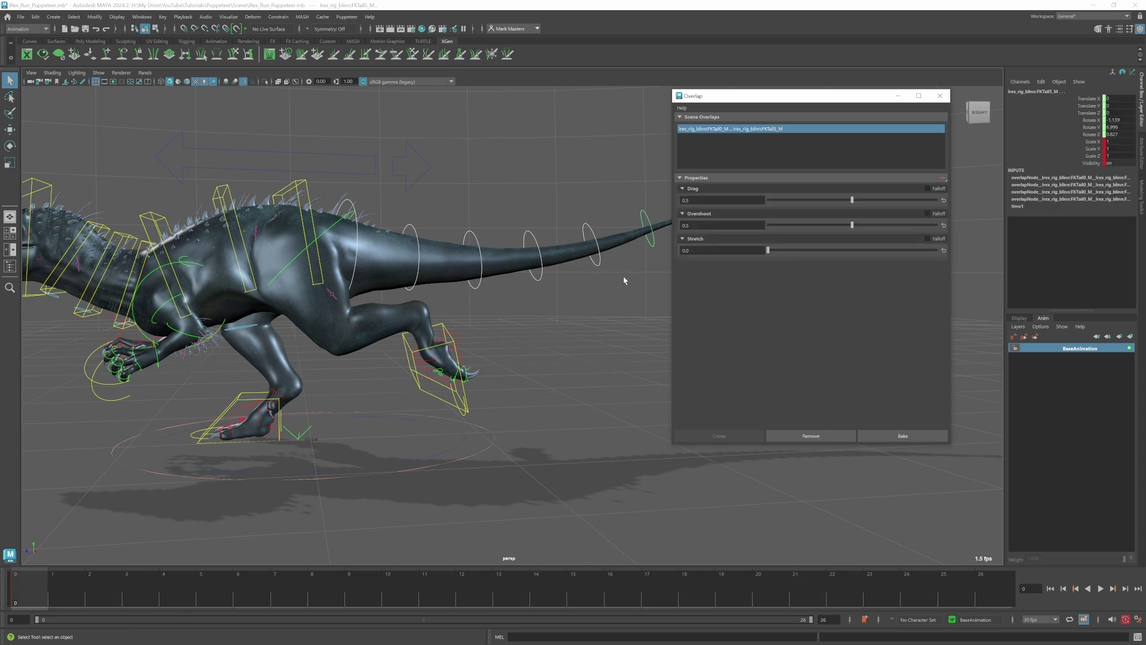
# Step: Play the run cycle from a new angle to preview the tail overlap
pyautogui.keyDown('alt'); pyautogui.moveTo(614, 389); pyautogui.dragTo(643, 244); pyautogui.keyUp('alt')
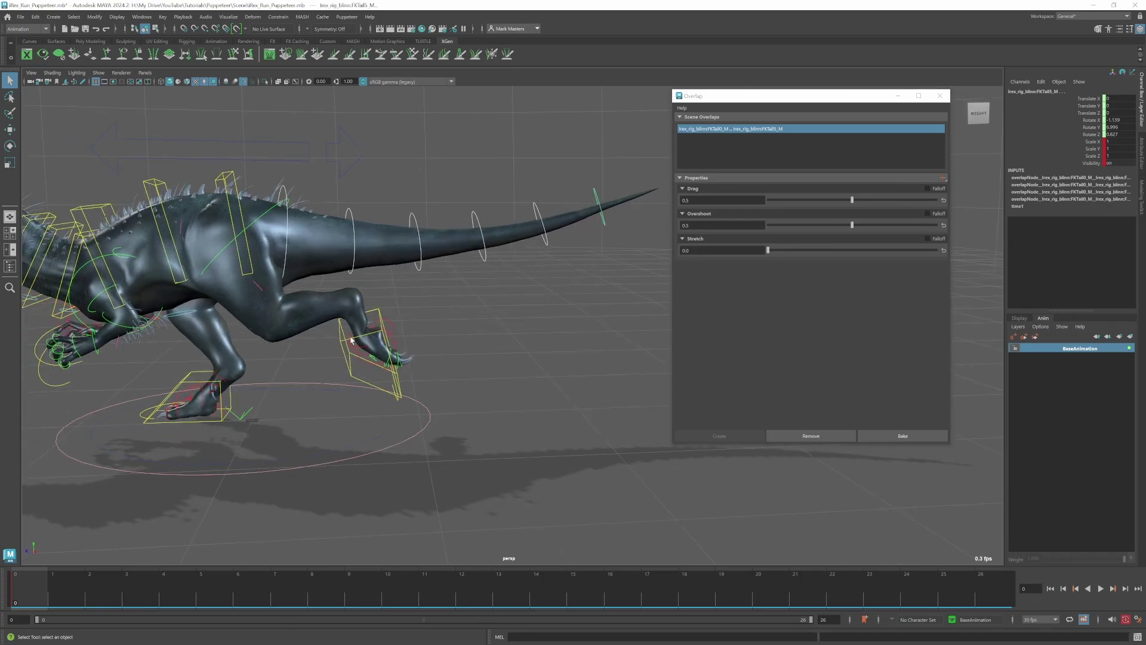
pyautogui.keyDown('alt'); pyautogui.moveTo(336, 345); pyautogui.dragTo(569, 322); pyautogui.keyUp('alt')
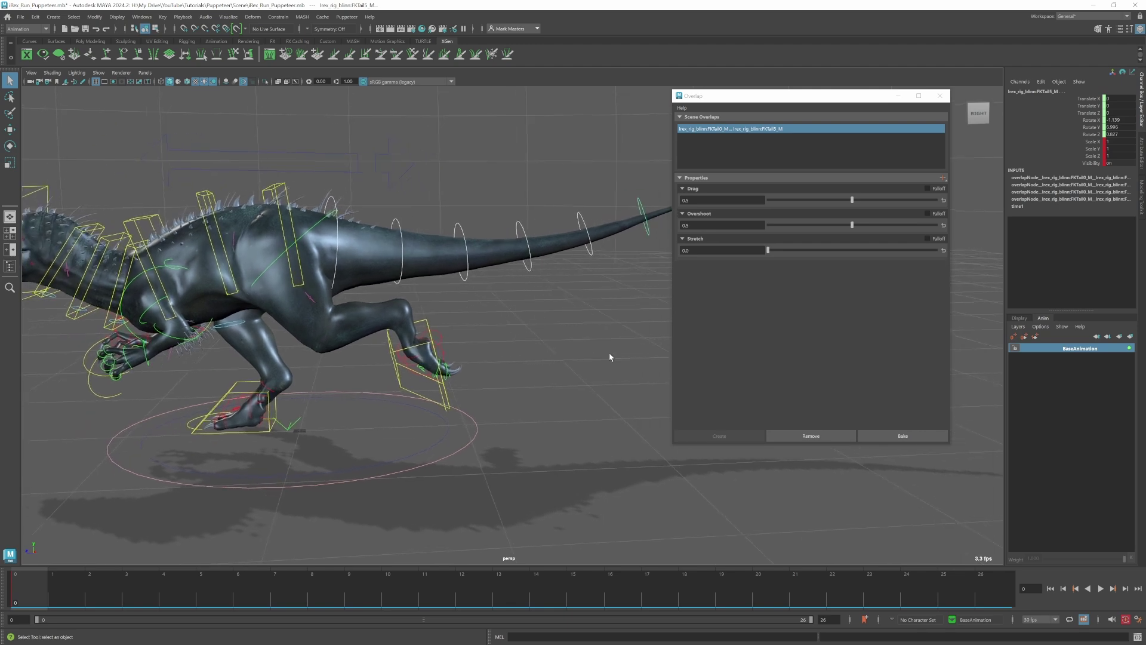
pyautogui.click(1100, 589)
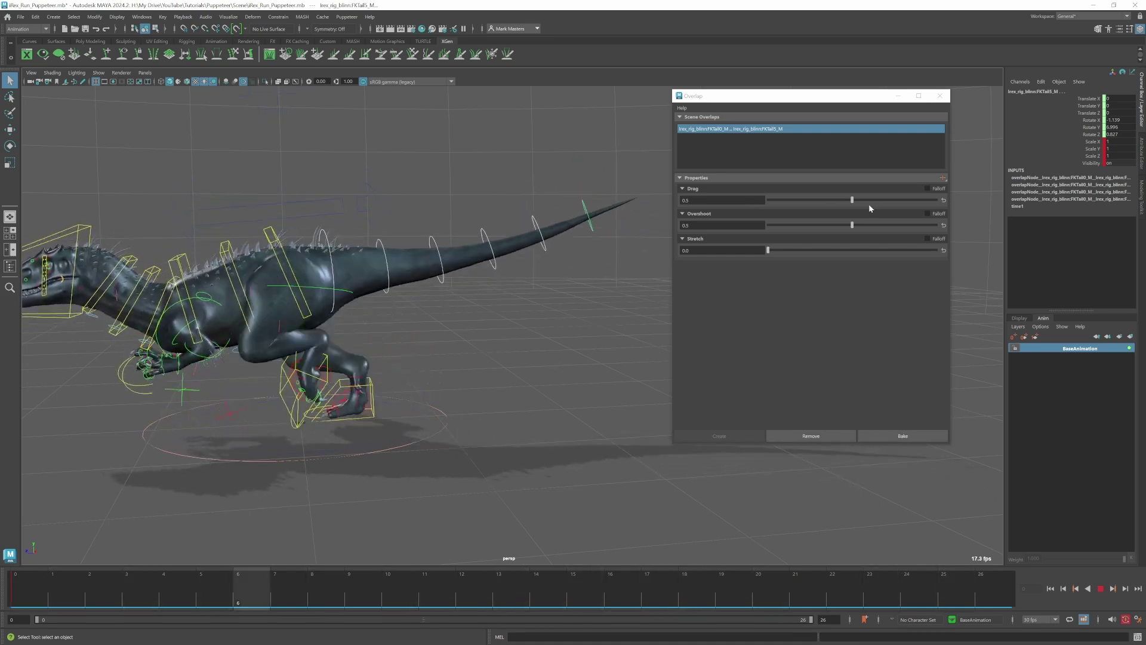
# Step: Try an overlap Drag of 0.83, then set Drag back to 0.5
pyautogui.moveTo(896, 200); pyautogui.dragTo(907, 200)
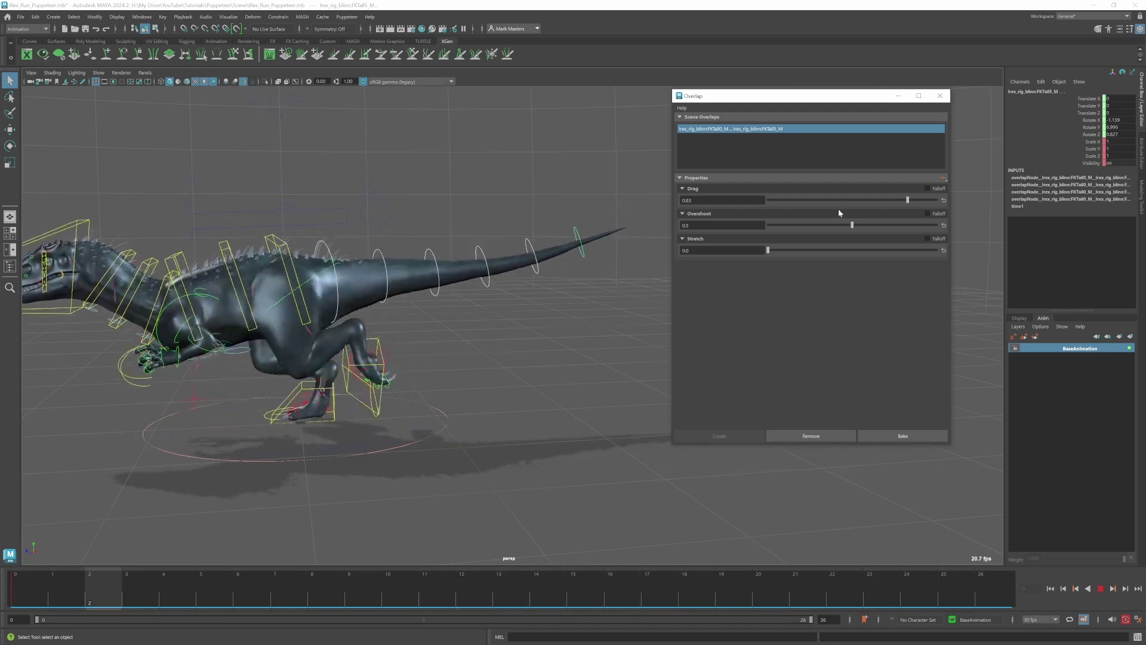
pyautogui.press('BackSpace')
pyautogui.press('BackSpace')
pyautogui.press('BackSpace')
pyautogui.press('BackSpace')
pyautogui.write('.5')
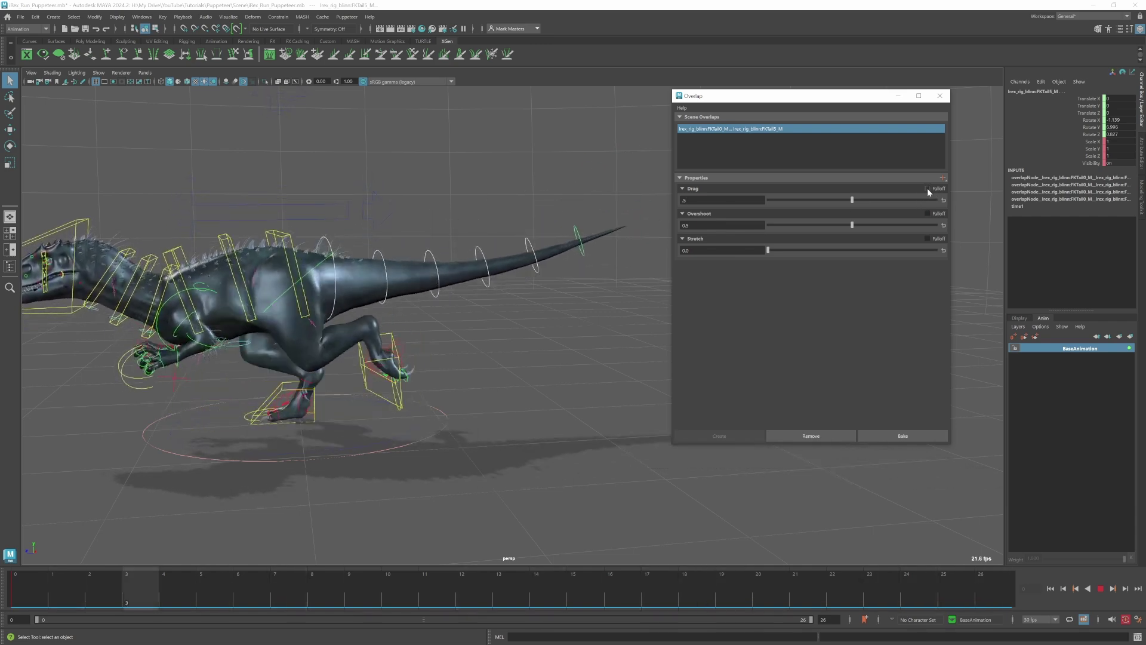
# Step: Enable Drag falloff with an ease-out curve and lower the Drag Min to 0.16
pyautogui.click(927, 188)
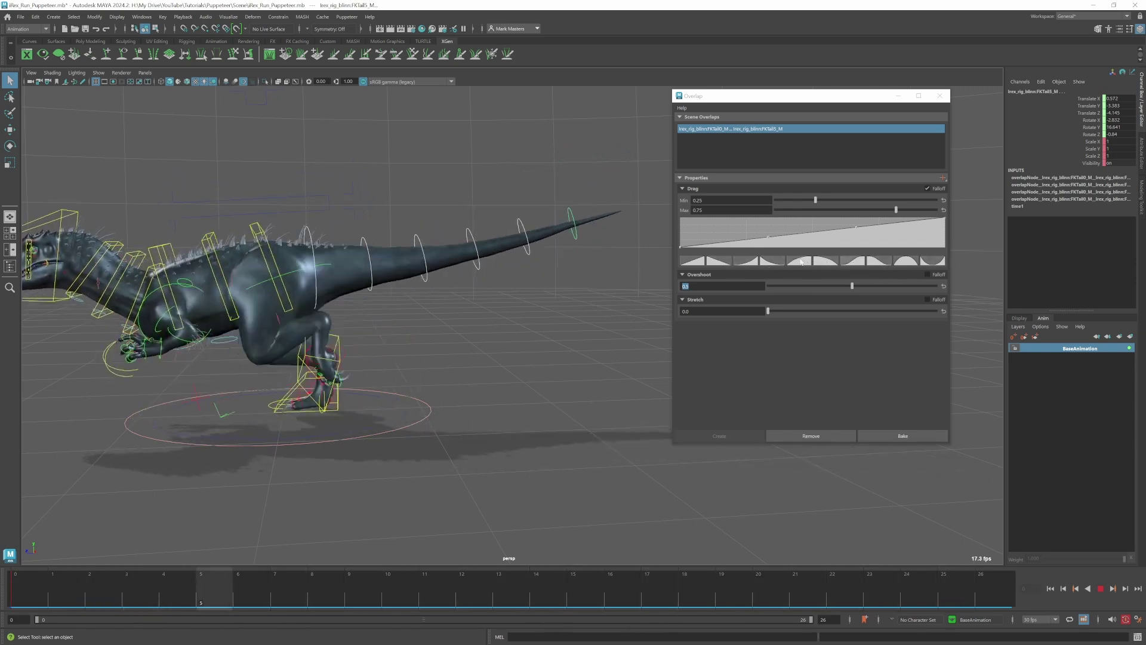
pyautogui.click(800, 261)
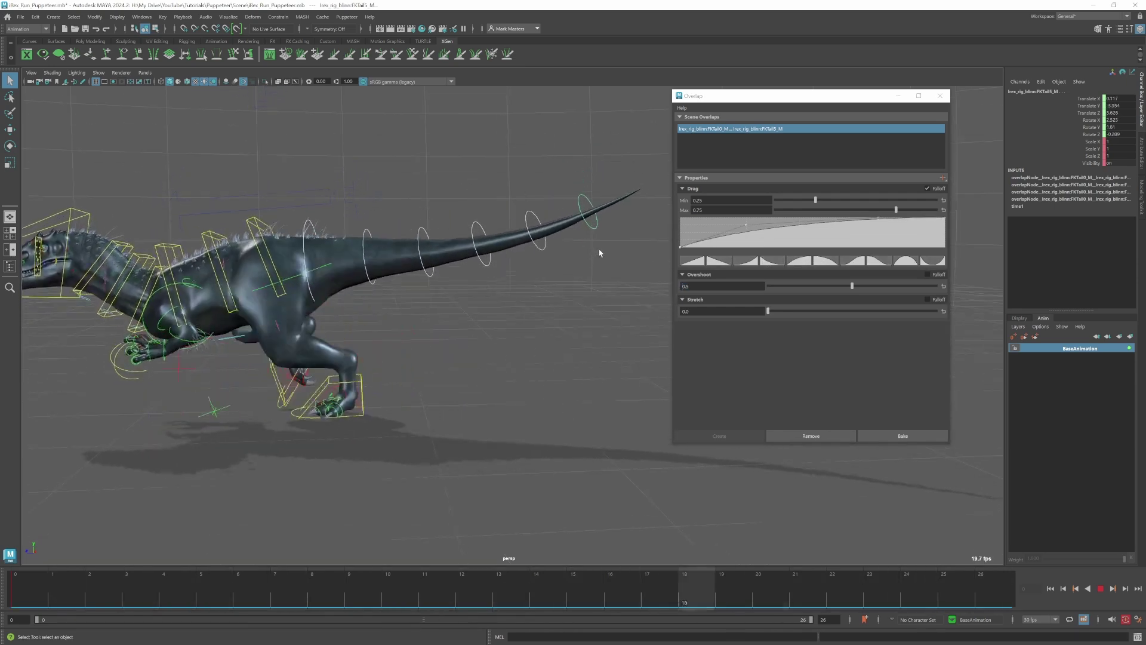
pyautogui.moveTo(815, 203); pyautogui.dragTo(807, 202)
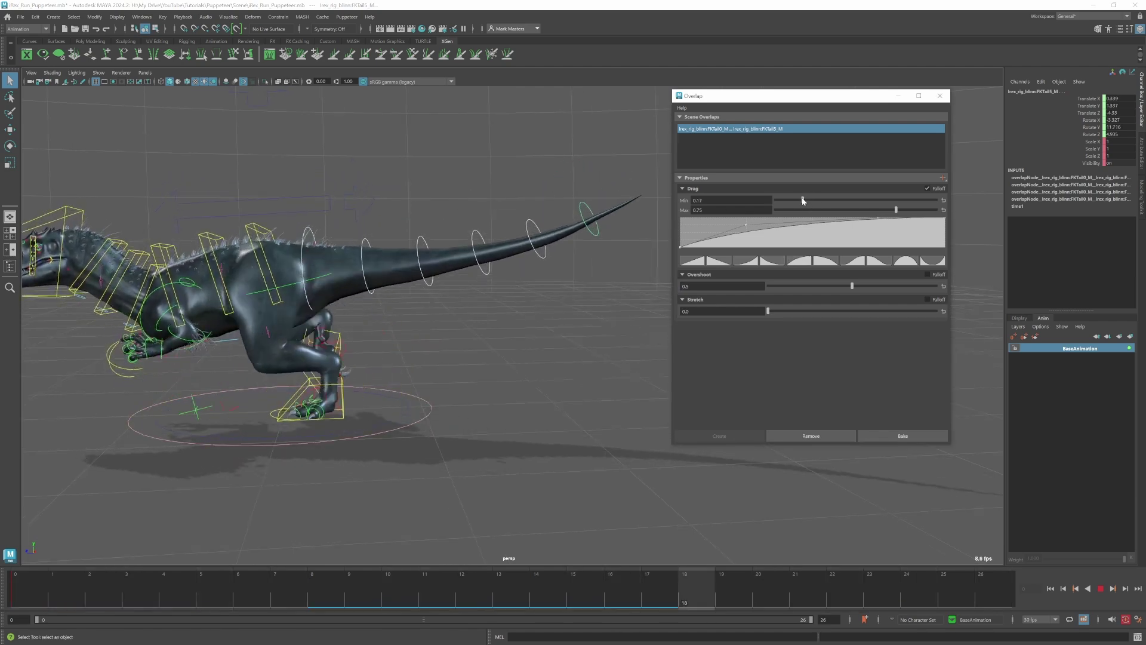
pyautogui.moveTo(803, 200); pyautogui.dragTo(802, 200)
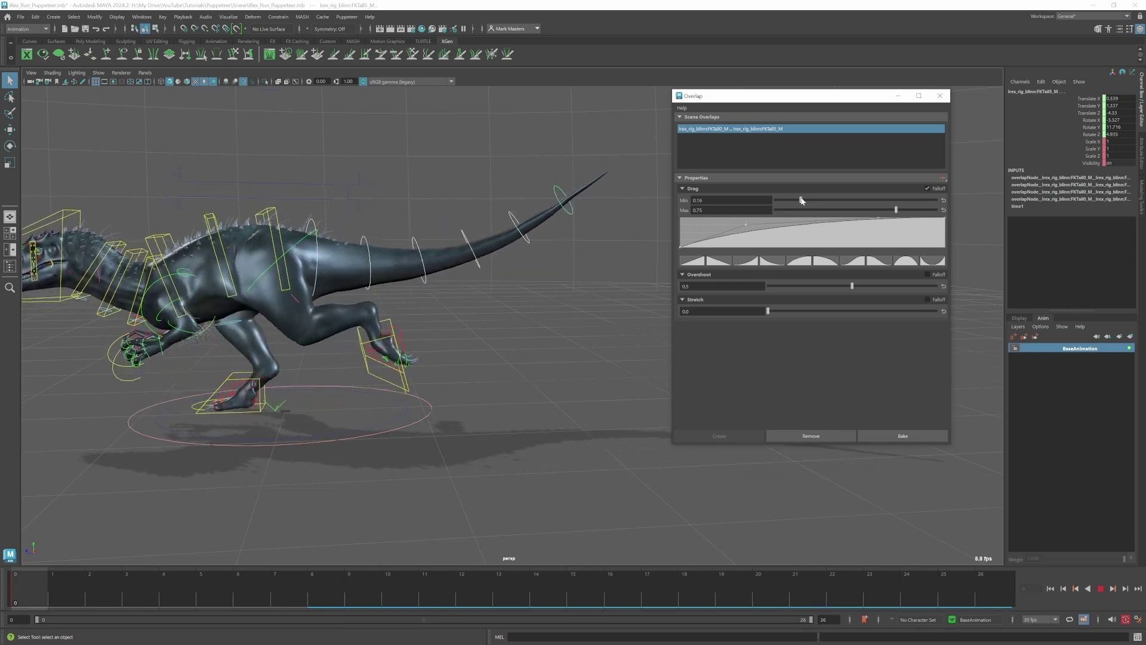
pyautogui.scroll(3, 520, 230)
pyautogui.moveTo(520, 230)
pyautogui.keyDown('alt'); pyautogui.mouseDown()
pyautogui.moveTo(571, 233)
pyautogui.moveTo(540, 231)
pyautogui.mouseUp(); pyautogui.keyUp('alt')
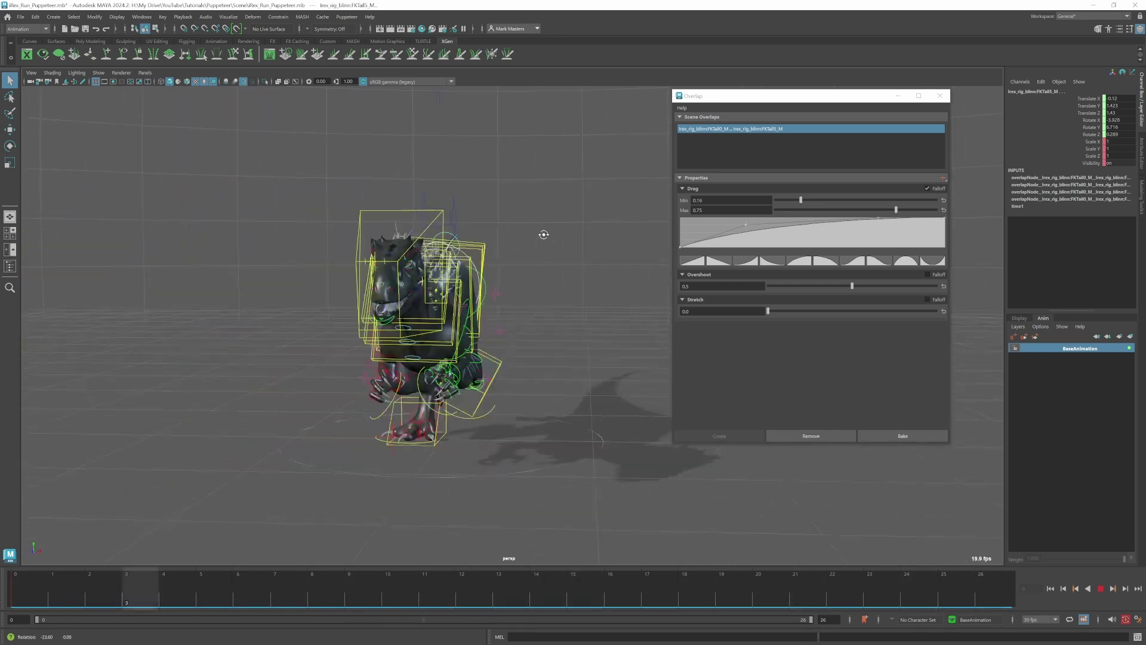
pyautogui.keyDown('alt'); pyautogui.moveTo(516, 234); pyautogui.dragTo(474, 261, button='right'); pyautogui.keyUp('alt')
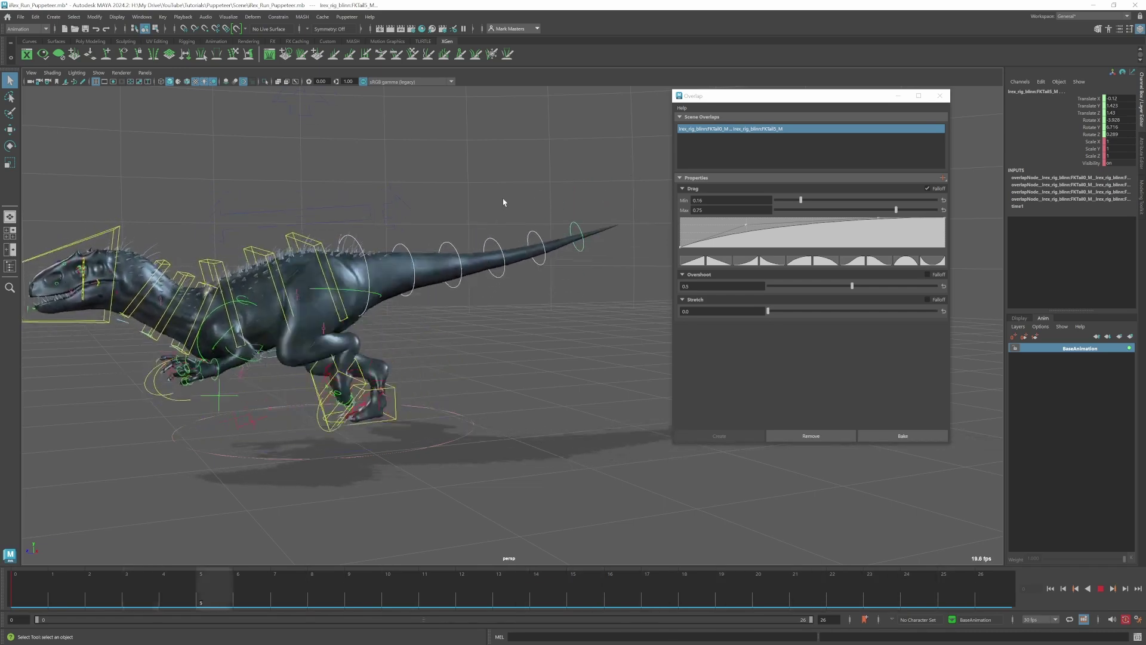
pyautogui.keyDown('alt'); pyautogui.moveTo(505, 210); pyautogui.dragTo(547, 185); pyautogui.keyUp('alt')
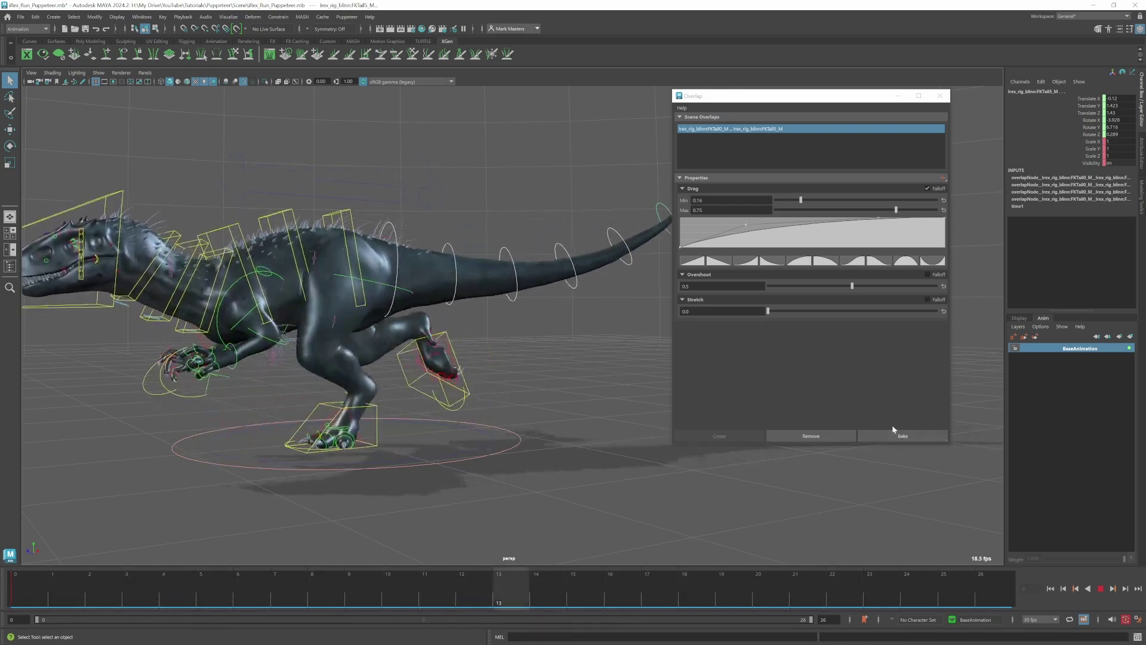
# Step: Bake the tail overlap to keyframes, close the Overlap window, and play back the result
pyautogui.click(921, 438)
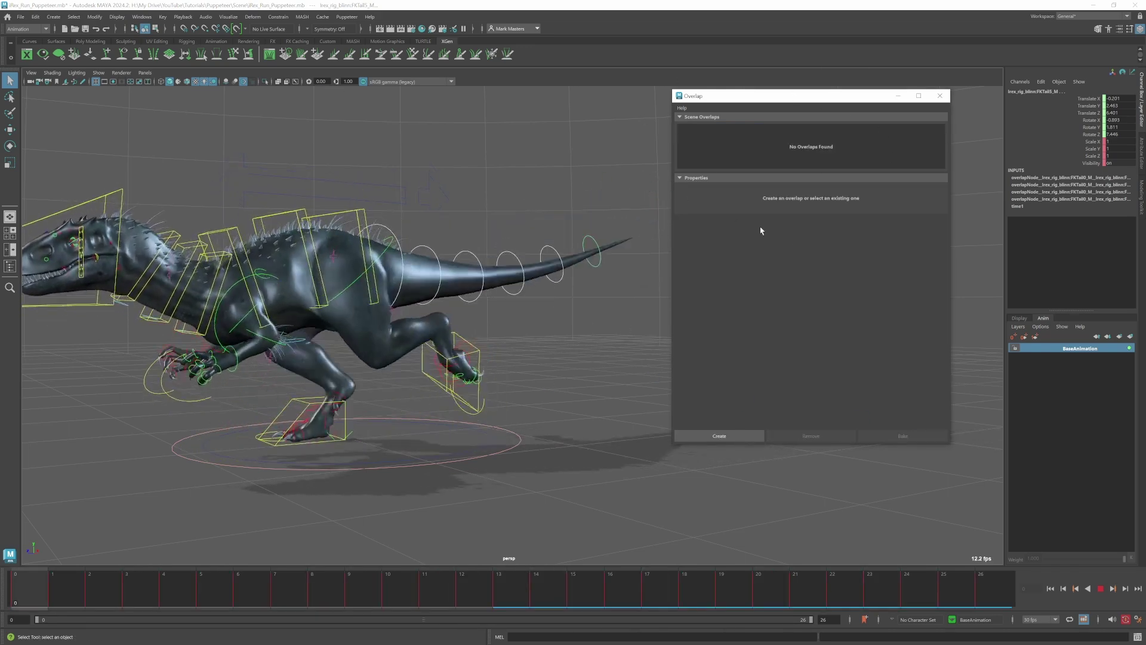
pyautogui.click(1025, 506)
pyautogui.press('Escape')
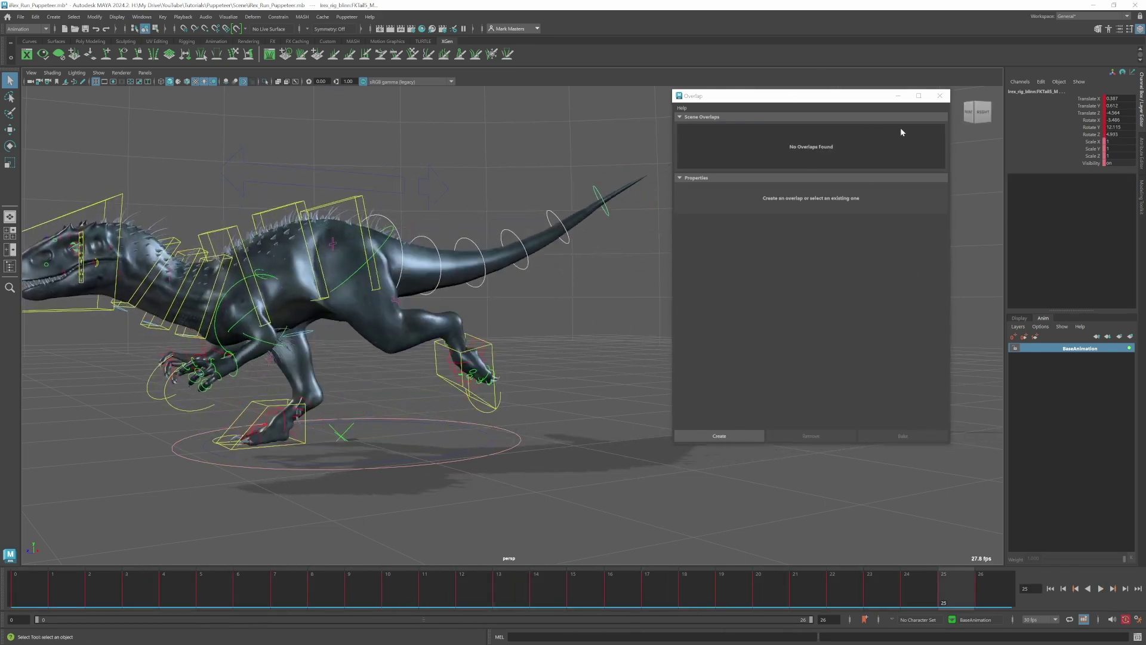
pyautogui.click(948, 98)
pyautogui.hotkey('alt', 'v')
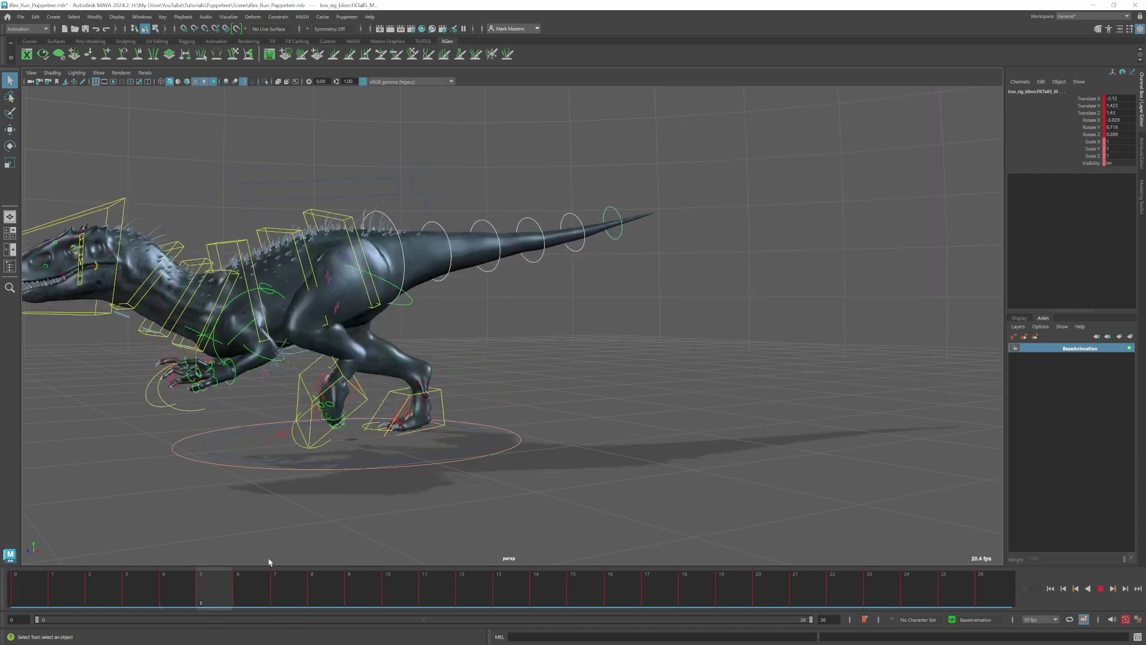
pyautogui.press('Escape')
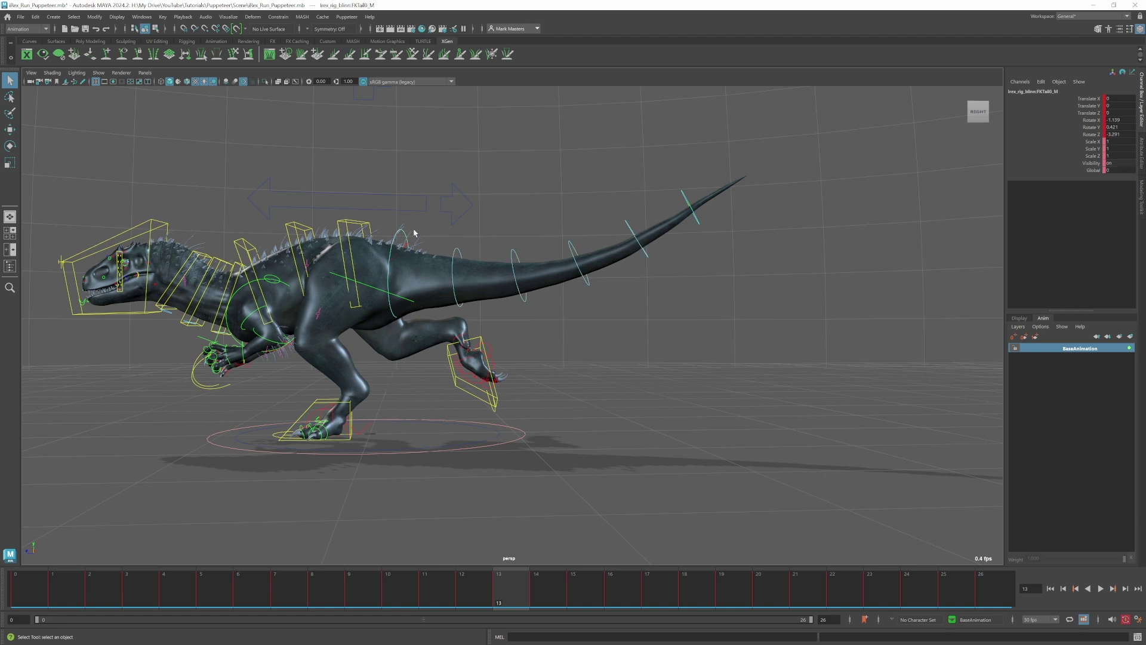
pyautogui.keyDown('alt'); pyautogui.moveTo(513, 245); pyautogui.dragTo(478, 252); pyautogui.keyUp('alt')
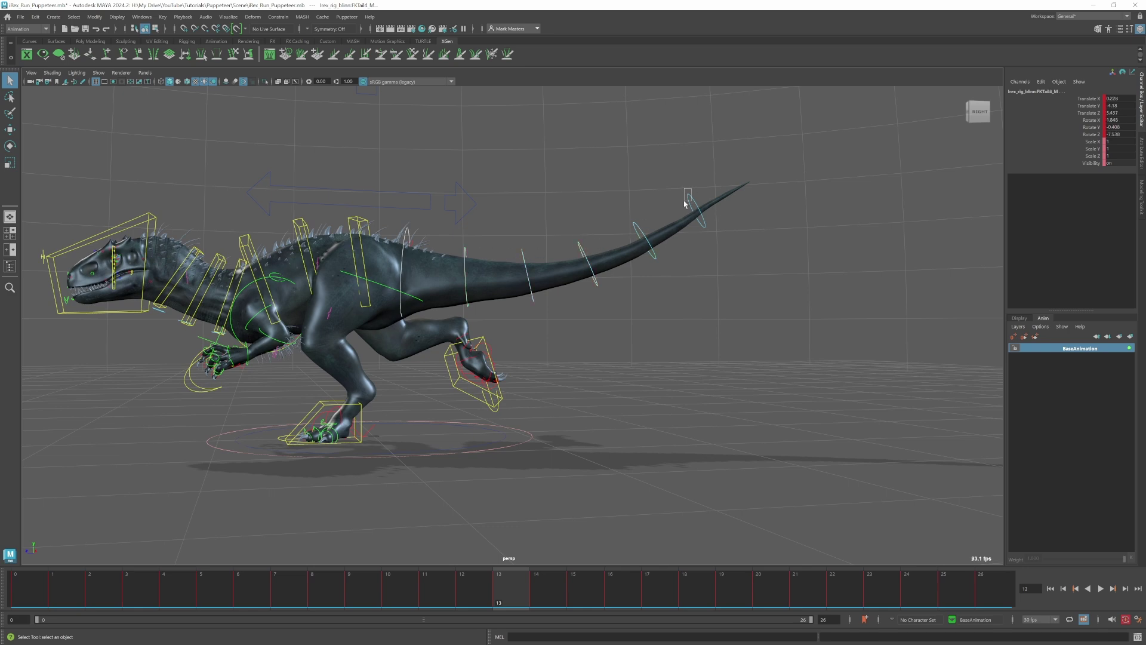
pyautogui.hotkey('alt', 'shift', 'v')
pyautogui.keyDown('alt'); pyautogui.moveTo(590, 397); pyautogui.dragTo(580, 399); pyautogui.keyUp('alt')
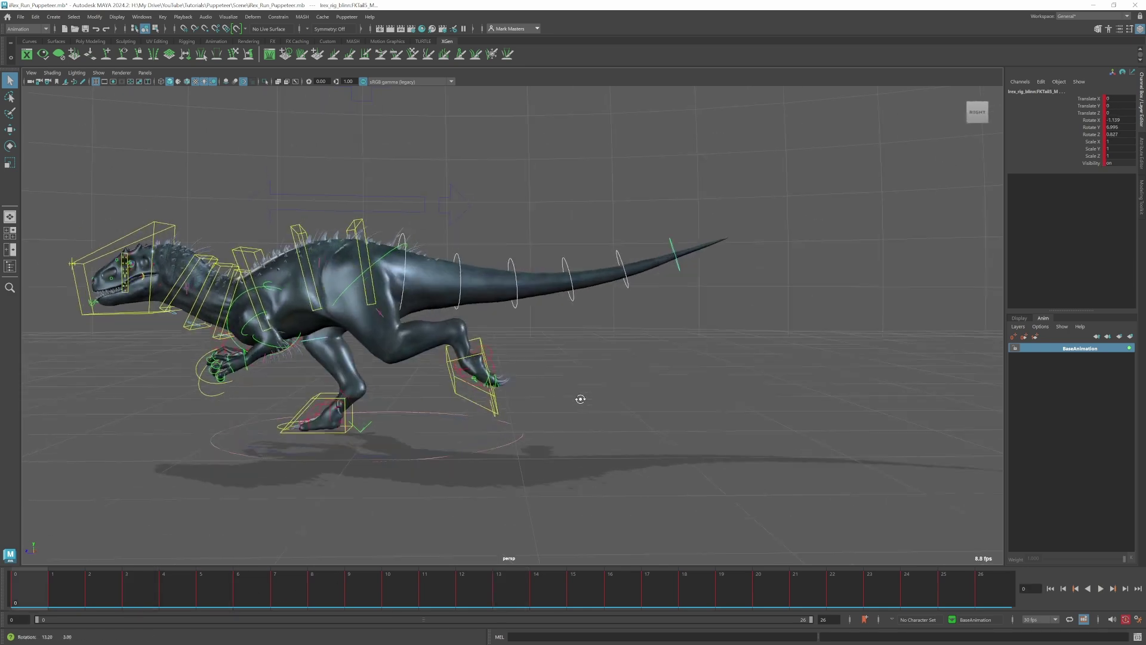
pyautogui.keyDown('alt'); pyautogui.moveTo(573, 325); pyautogui.dragTo(551, 311); pyautogui.keyUp('alt')
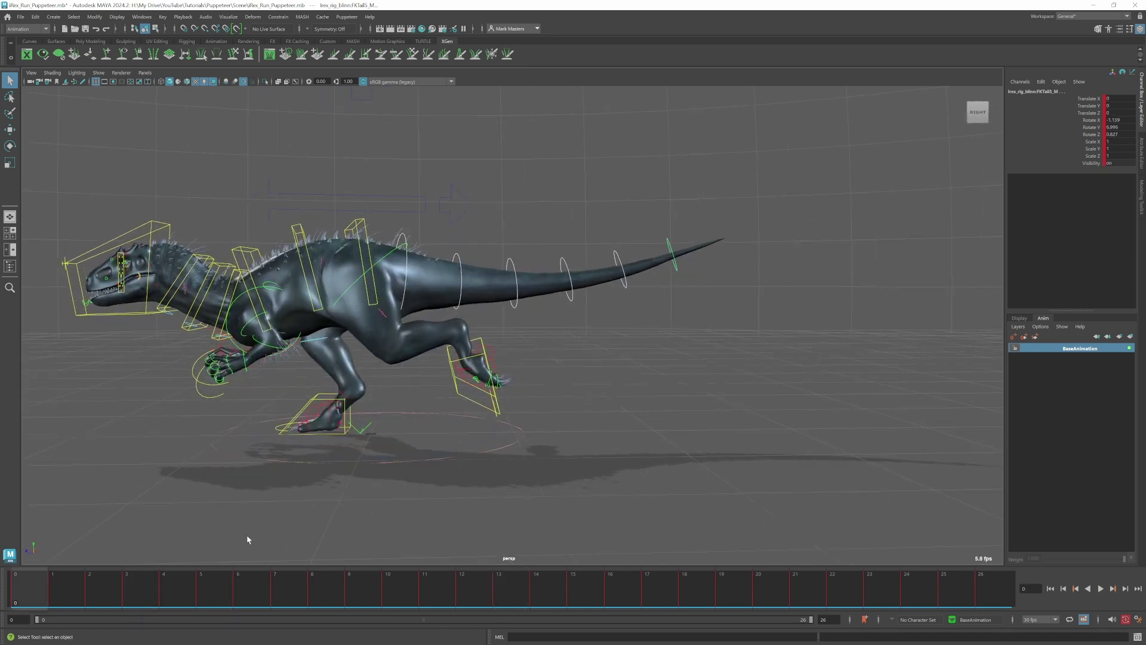
pyautogui.hotkey('alt', 'v')
pyautogui.hotkey('alt', 'v')
pyautogui.hotkey('alt', 'v')
pyautogui.hotkey('alt', 'shift', 'v')
pyautogui.keyDown('alt'); pyautogui.moveTo(613, 376); pyautogui.dragTo(854, 326); pyautogui.keyUp('alt')
pyautogui.click(1103, 590)
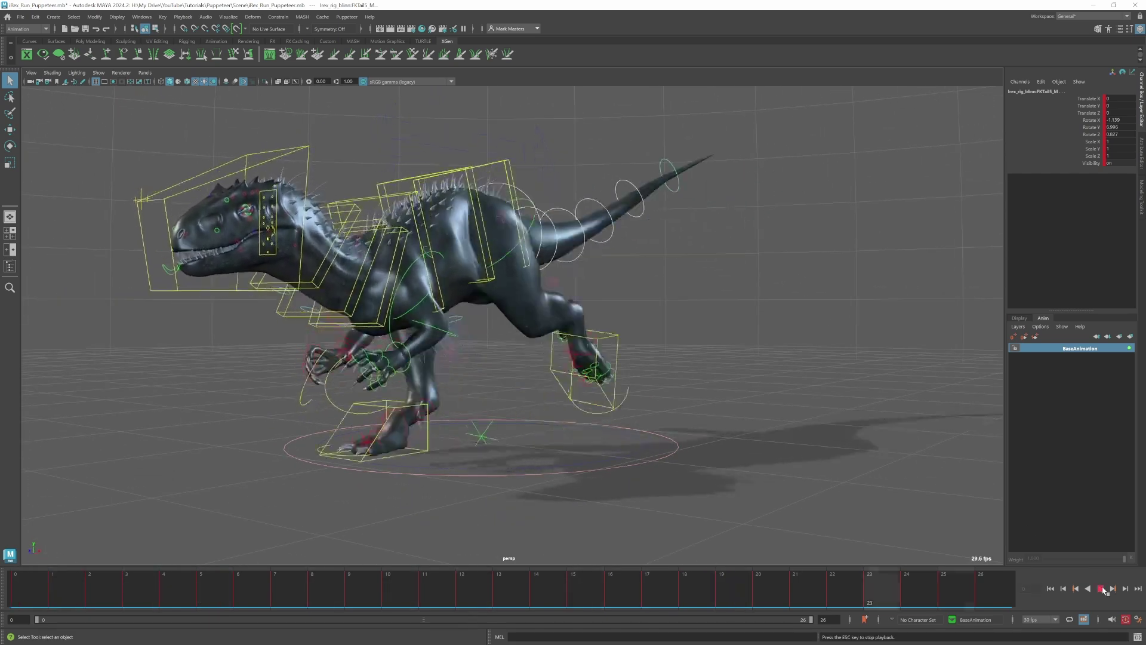
pyautogui.keyDown('alt'); pyautogui.moveTo(752, 388); pyautogui.dragTo(813, 391); pyautogui.keyUp('alt')
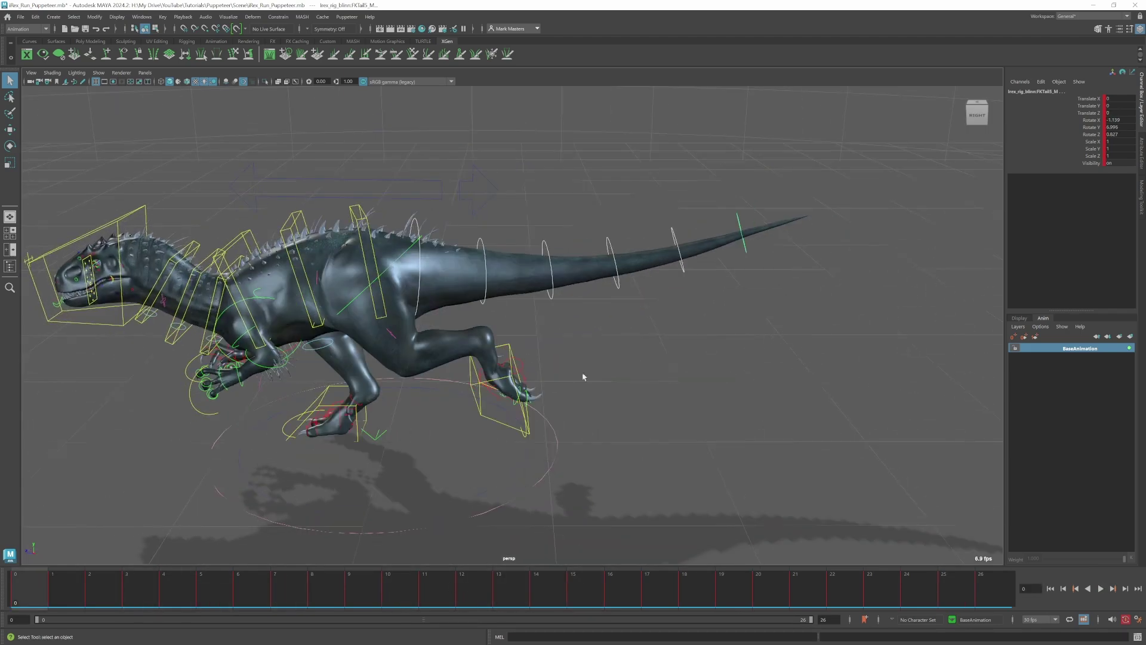
pyautogui.keyDown('alt'); pyautogui.moveTo(617, 376); pyautogui.dragTo(644, 370); pyautogui.keyUp('alt')
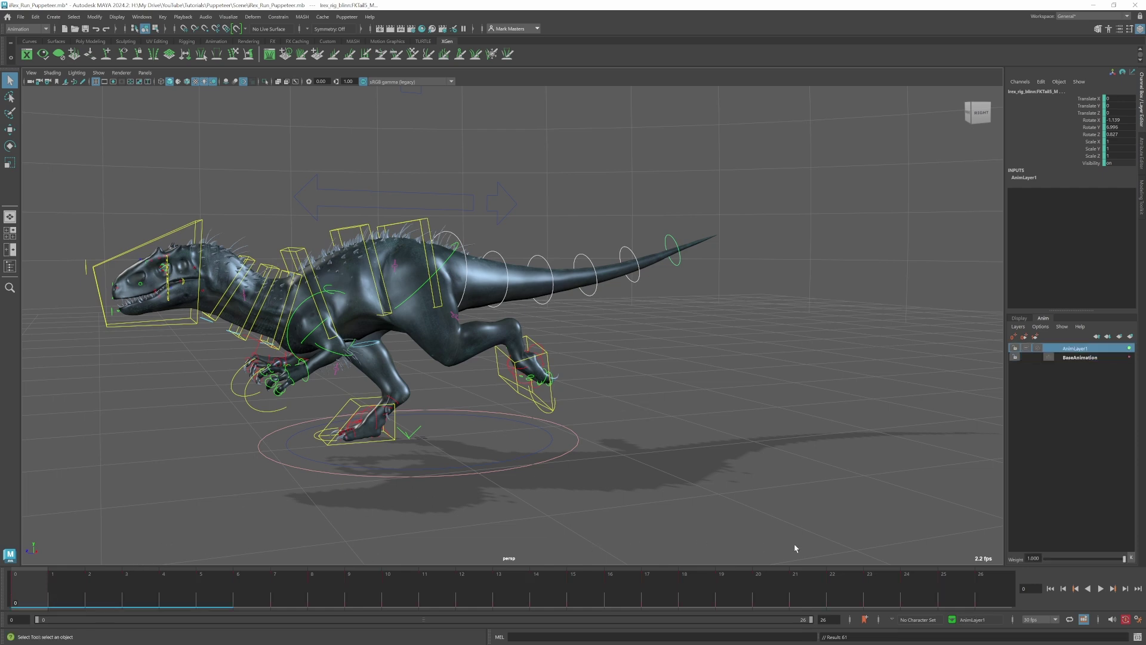
# Step: Jump to frame 26 and play the layered run cycle from a three-quarter view
pyautogui.click(1011, 590)
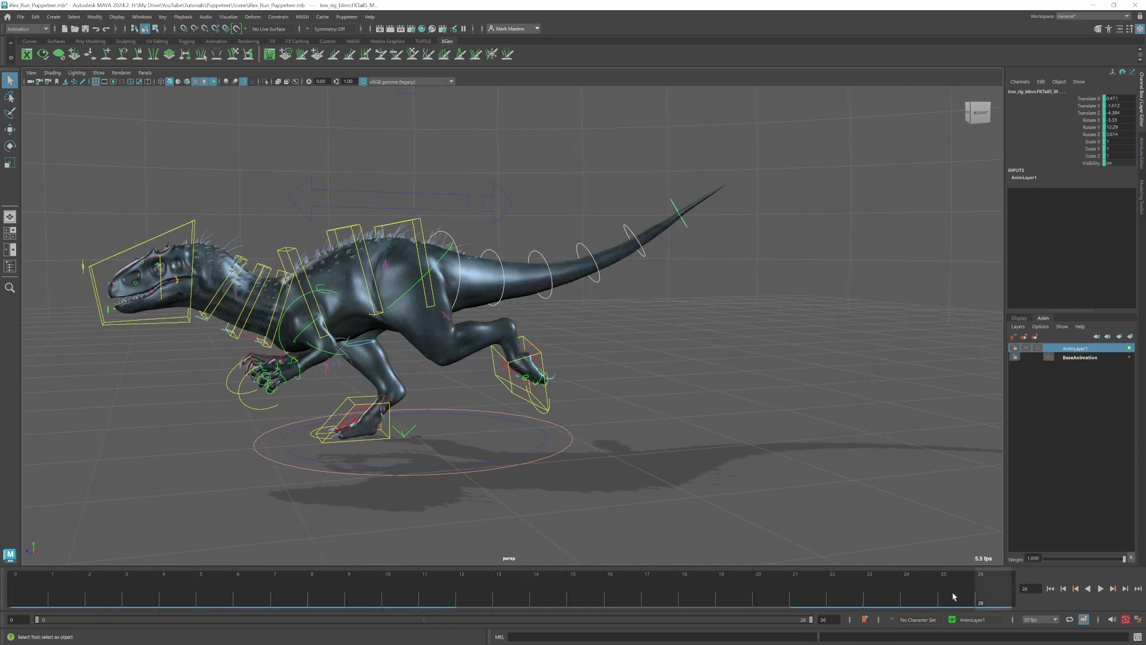
pyautogui.hotkey('alt', 'v')
pyautogui.hotkey('alt', 'v')
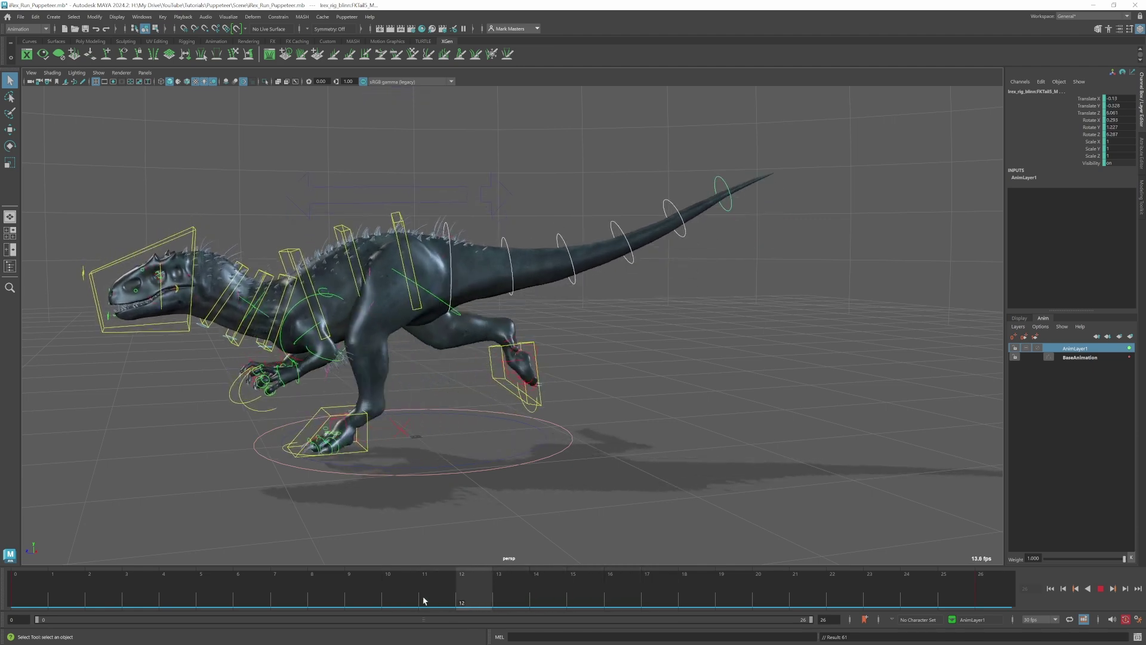
pyautogui.hotkey('alt', 'v')
pyautogui.keyDown('alt'); pyautogui.moveTo(607, 555); pyautogui.dragTo(666, 409); pyautogui.keyUp('alt')
pyautogui.hotkey('alt', 'v')
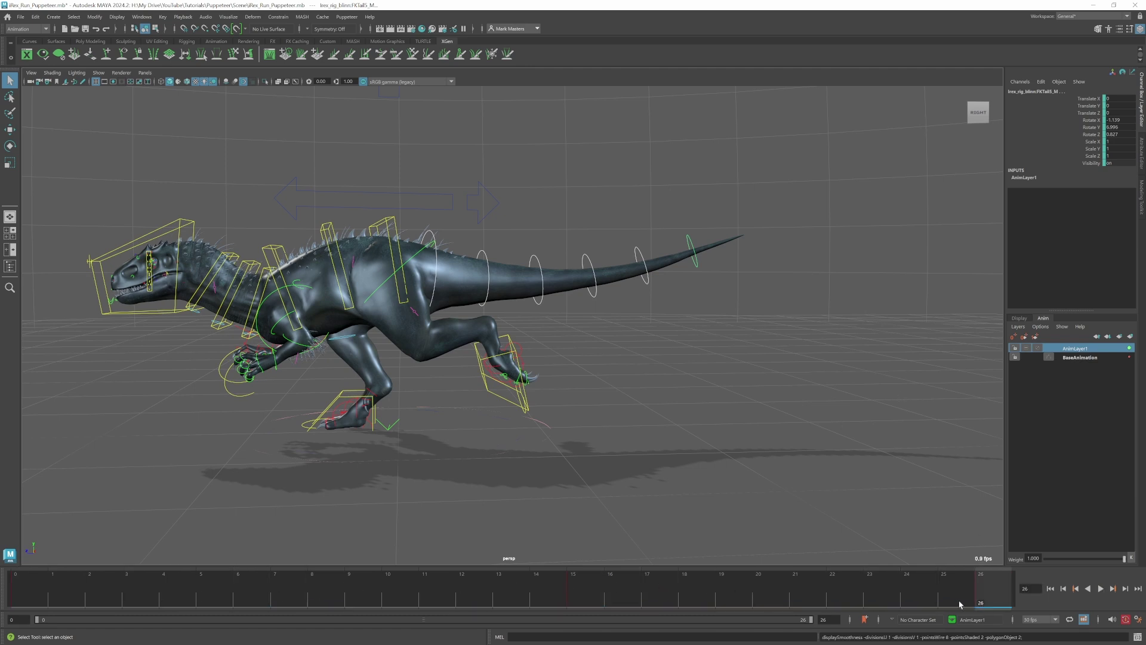
pyautogui.hotkey('alt', 'v')
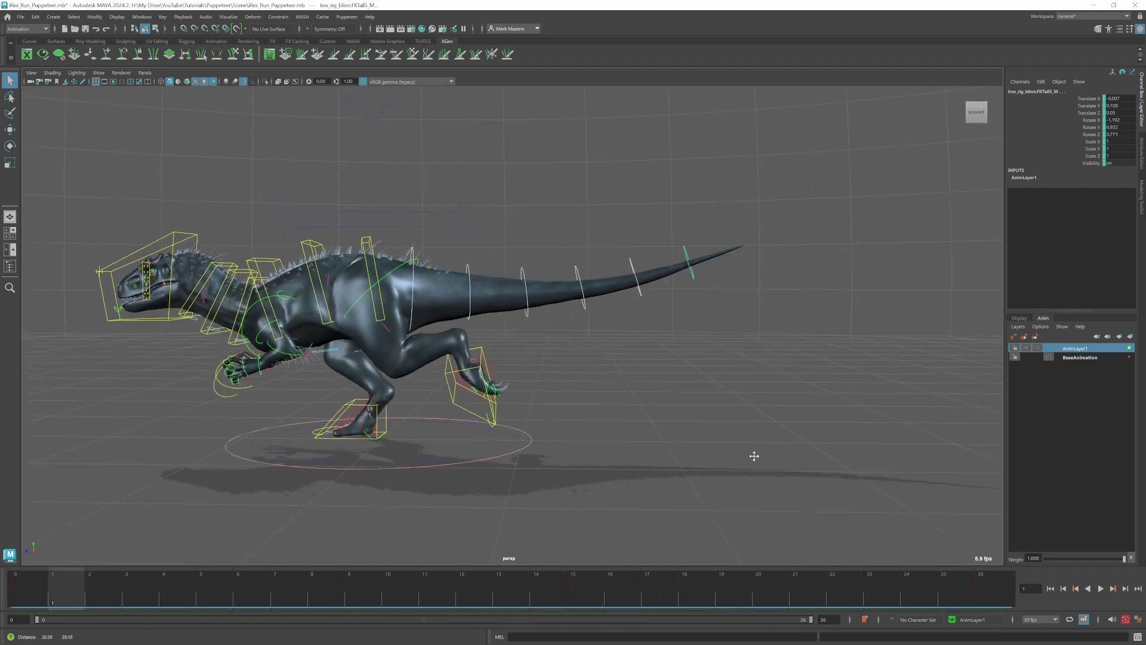
pyautogui.keyDown('alt'); pyautogui.moveTo(755, 457); pyautogui.dragTo(740, 419); pyautogui.keyUp('alt')
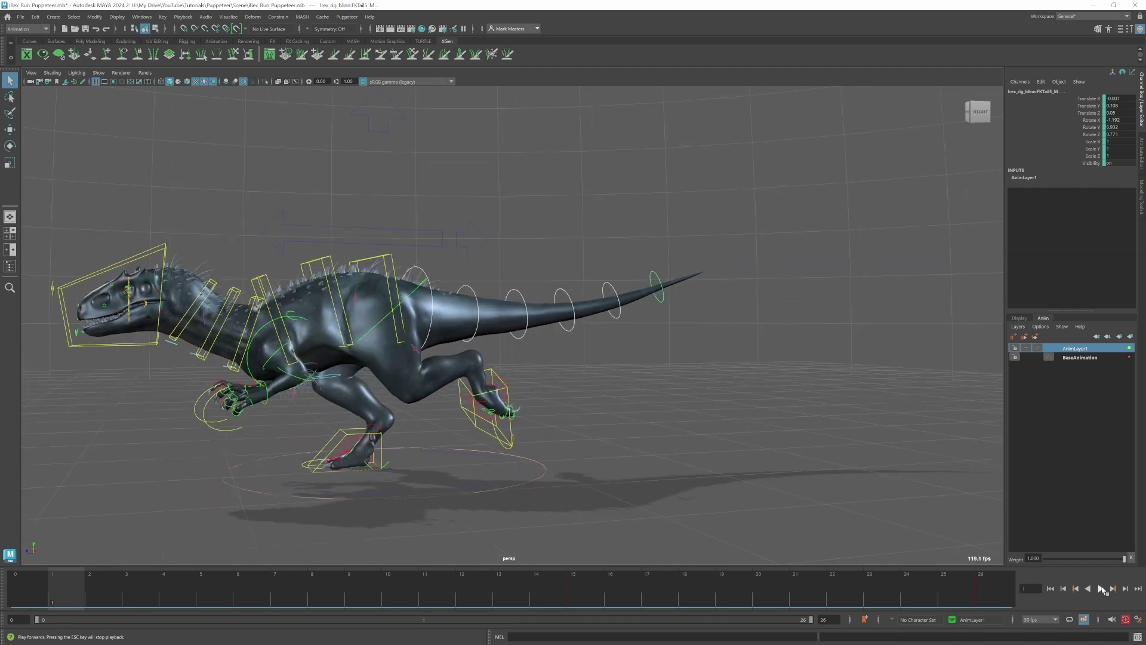
pyautogui.click(1102, 588)
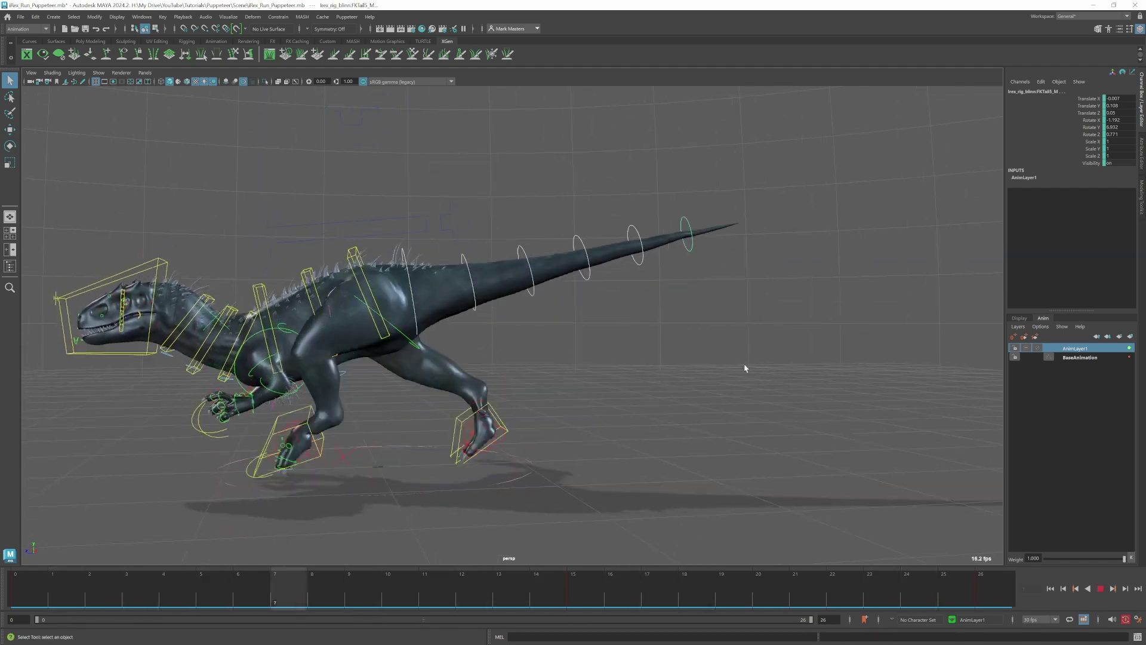
pyautogui.keyDown('alt'); pyautogui.moveTo(750, 368); pyautogui.dragTo(777, 367); pyautogui.keyUp('alt')
pyautogui.moveTo(661, 350)
pyautogui.keyDown('alt'); pyautogui.mouseDown()
pyautogui.moveTo(701, 348)
pyautogui.moveTo(649, 345)
pyautogui.mouseUp(); pyautogui.keyUp('alt')
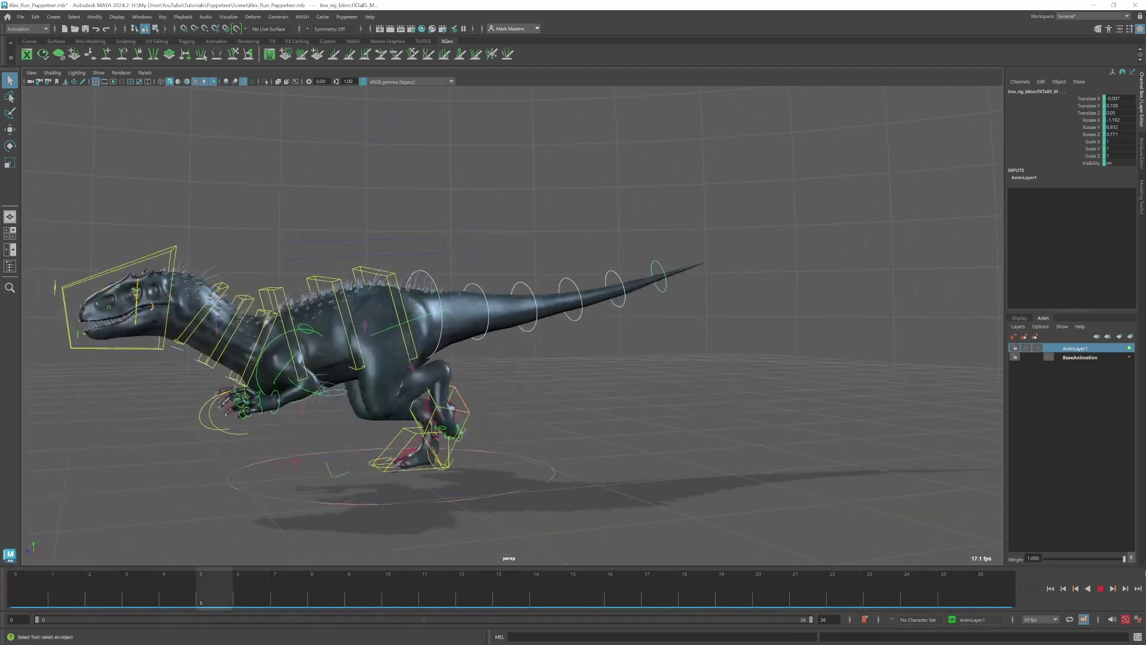
pyautogui.keyDown('alt'); pyautogui.moveTo(713, 328); pyautogui.dragTo(816, 339); pyautogui.keyUp('alt')
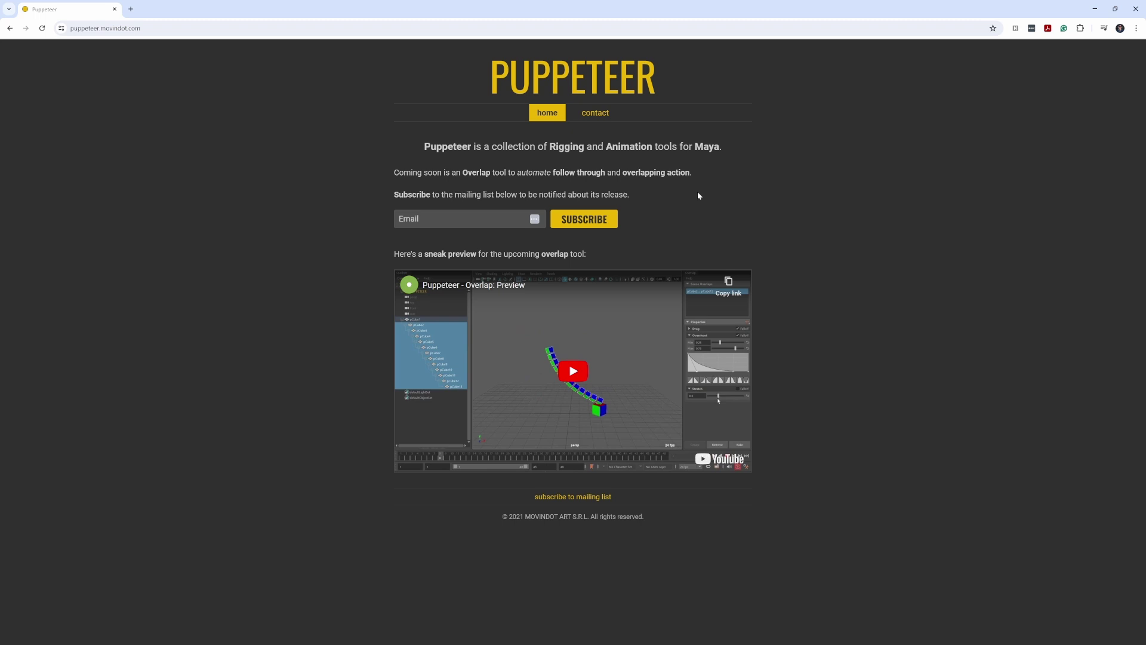
# Step: Minimize Chrome to bring Maya's layered run-cycle playback back into view
pyautogui.click(1096, 12)
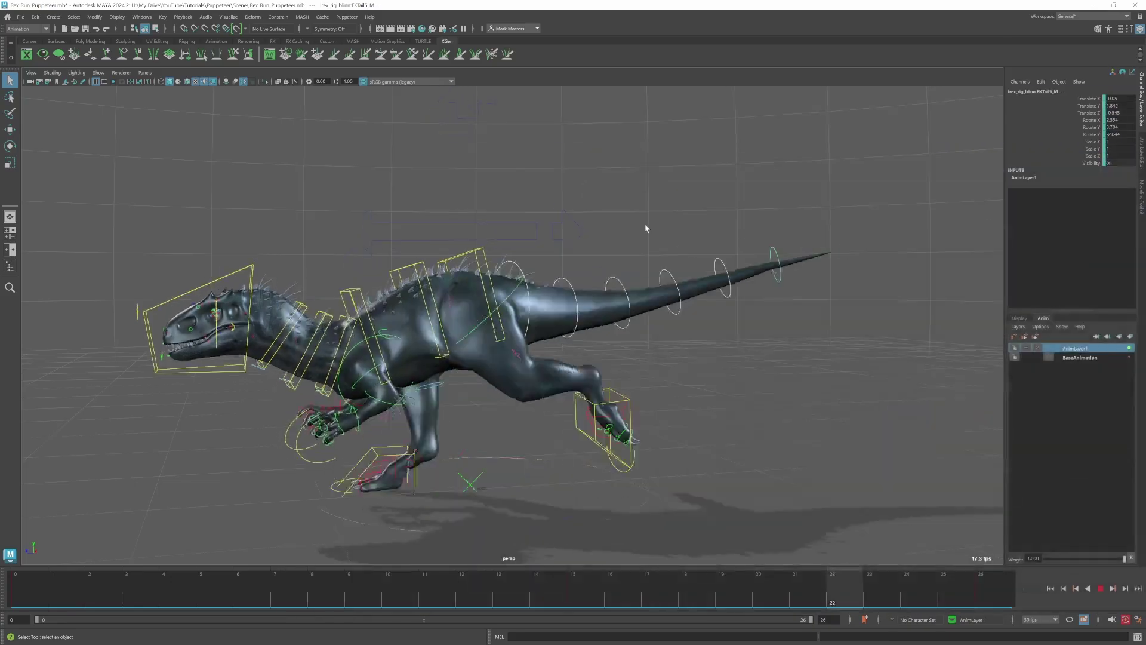